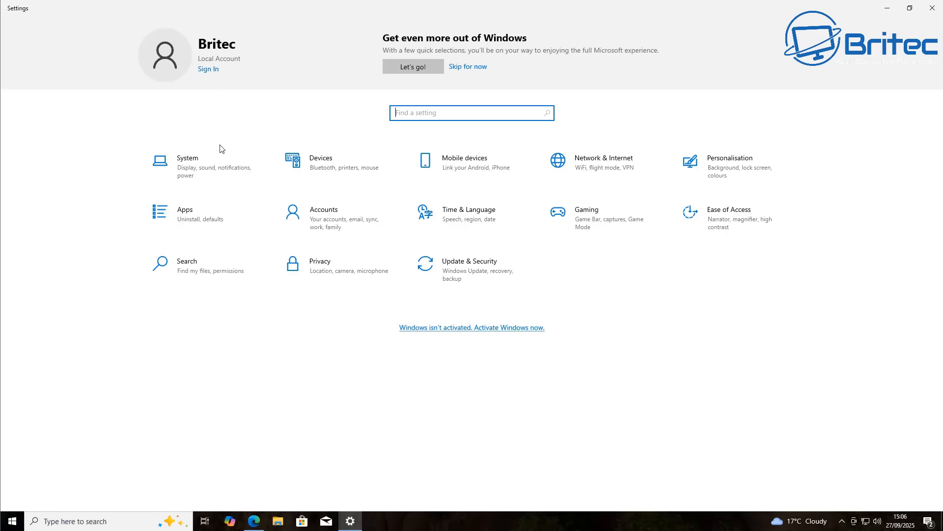
Close Settings and review the Extended Security Updates eligibility, enrollment options and costs in the Bing results
click(927, 12)
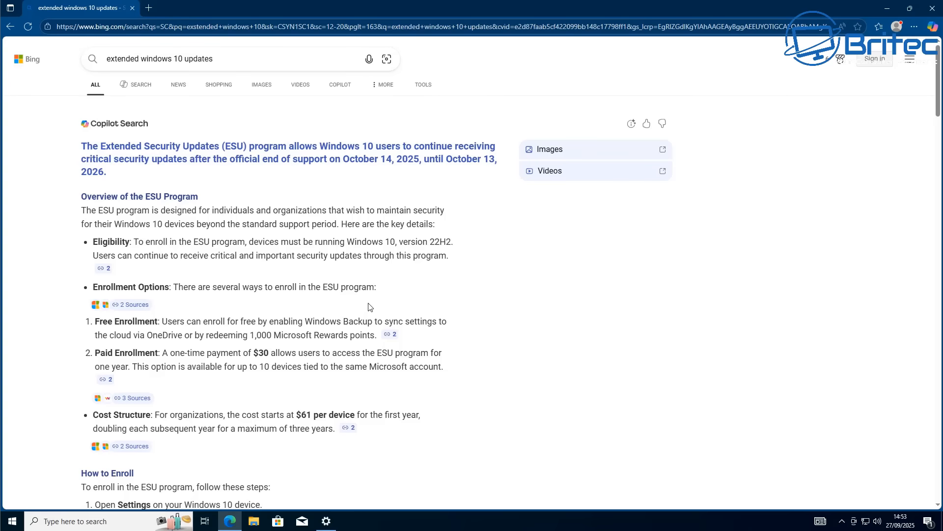
scroll(369, 312, down, 3)
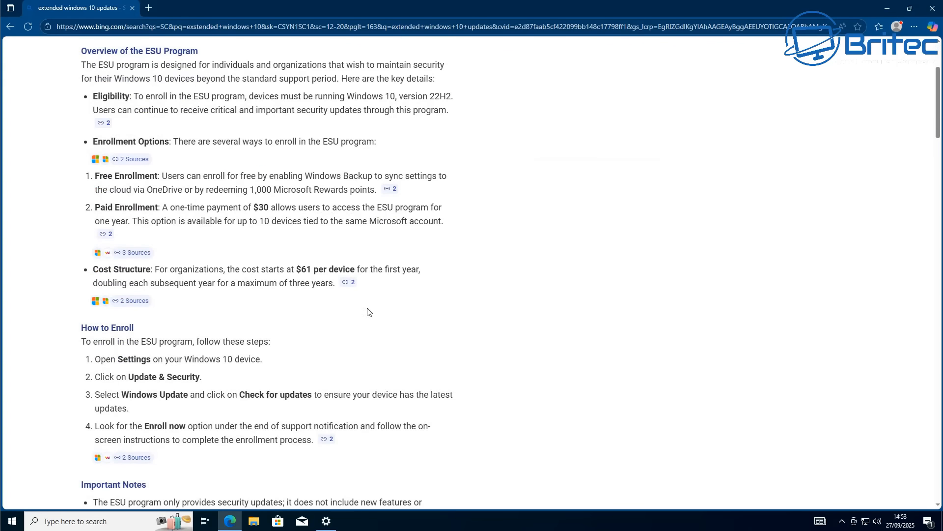
scroll(369, 312, up, 3)
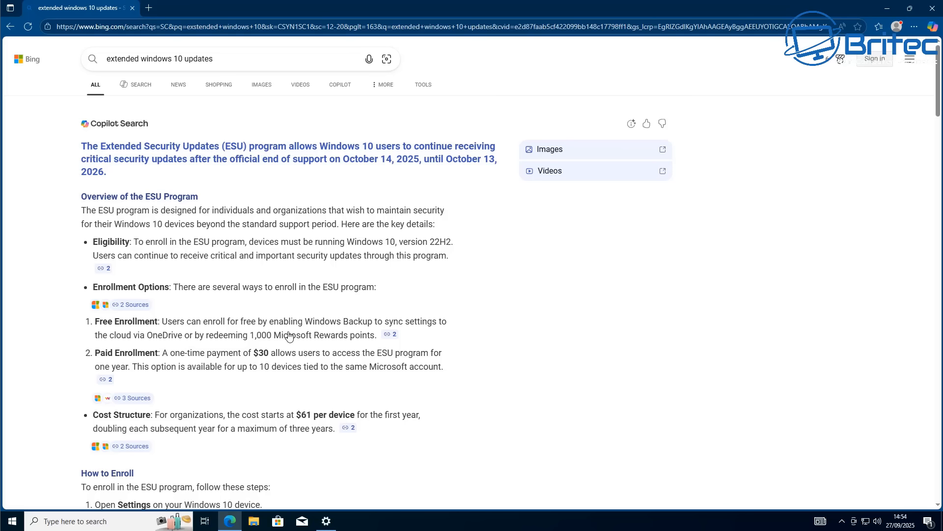
mouse_move(213, 331)
middle_click(876, 222)
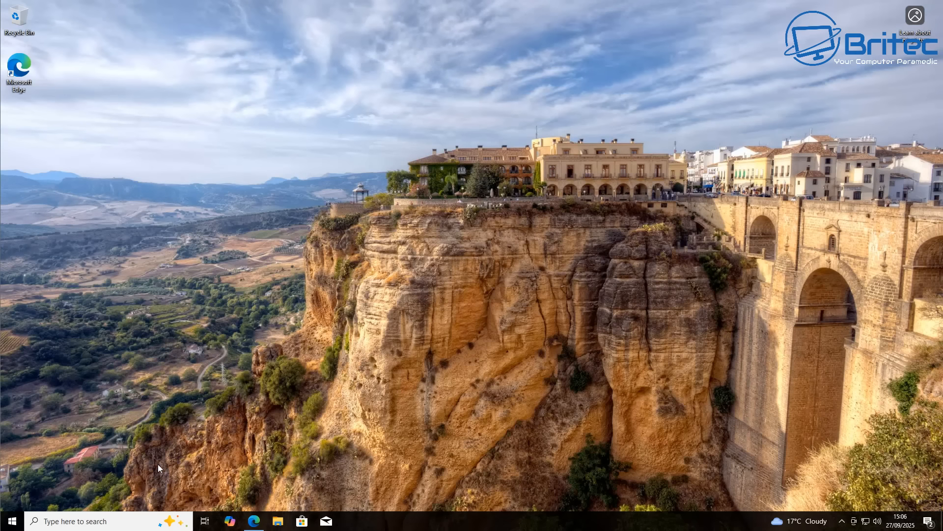
Switch to Microsoft Edge, open Microsoft's Download Windows 11 page with the Copilot banner dismissed, and highlight the current release line
click(256, 516)
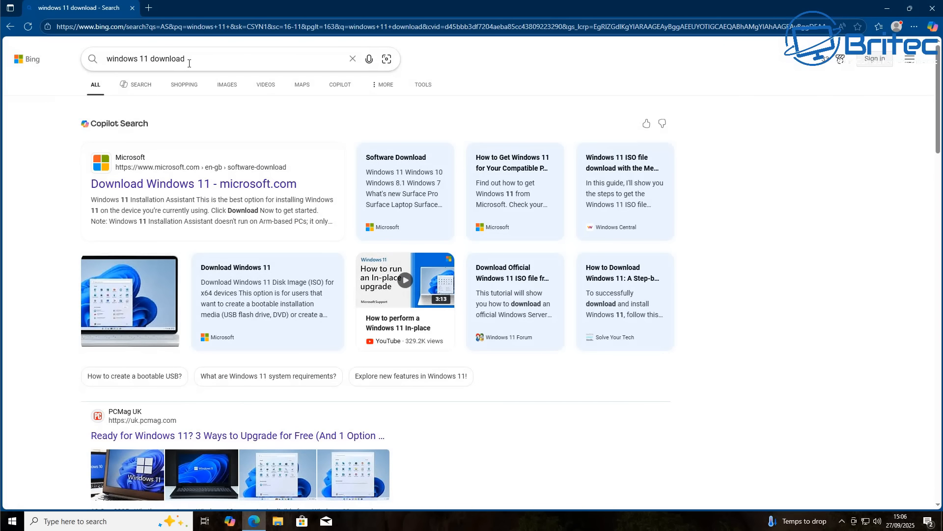
click(136, 189)
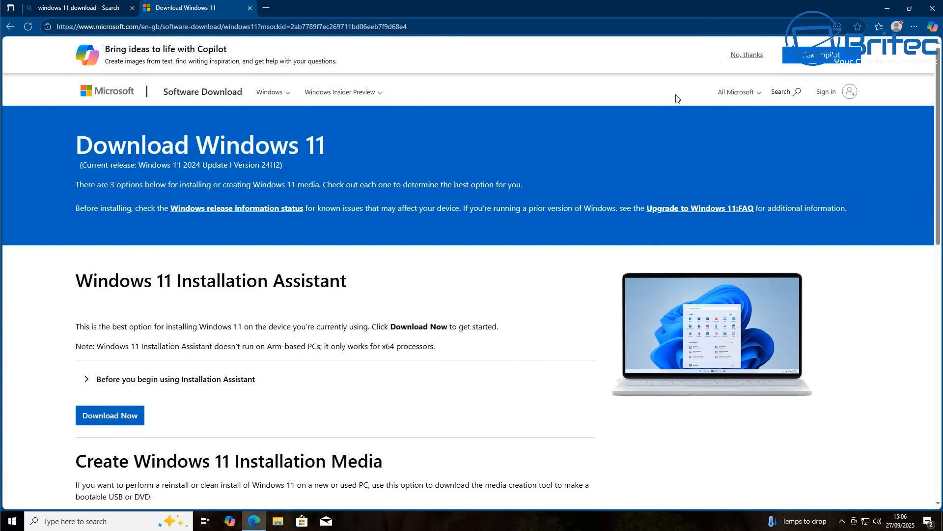
click(732, 56)
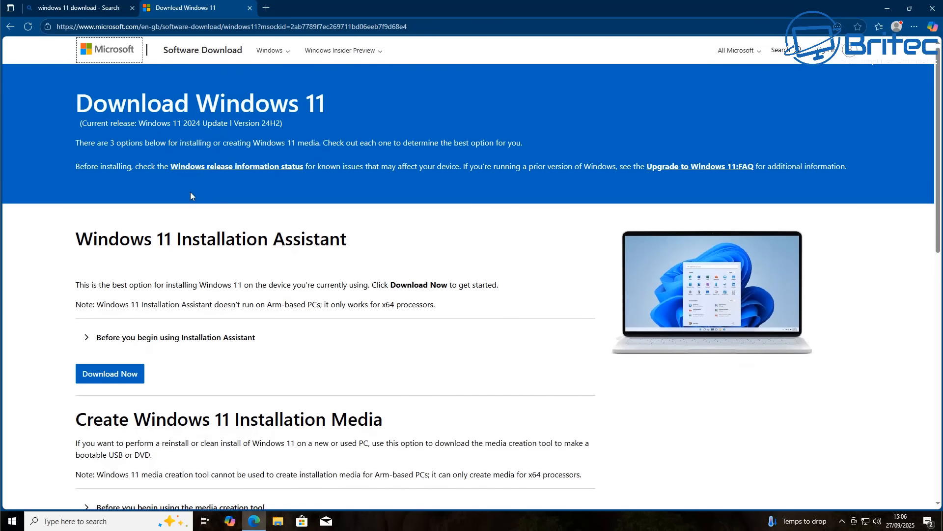
drag(293, 127, 77, 123)
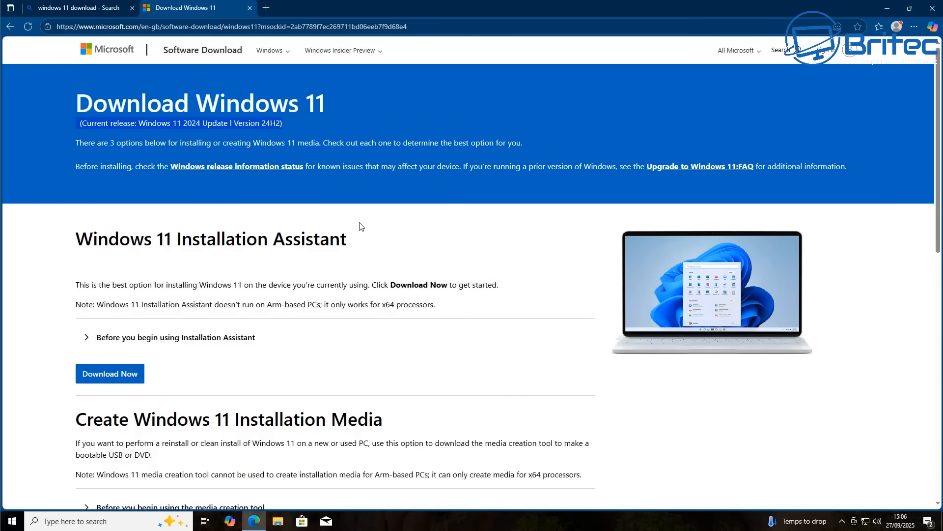
click(904, 243)
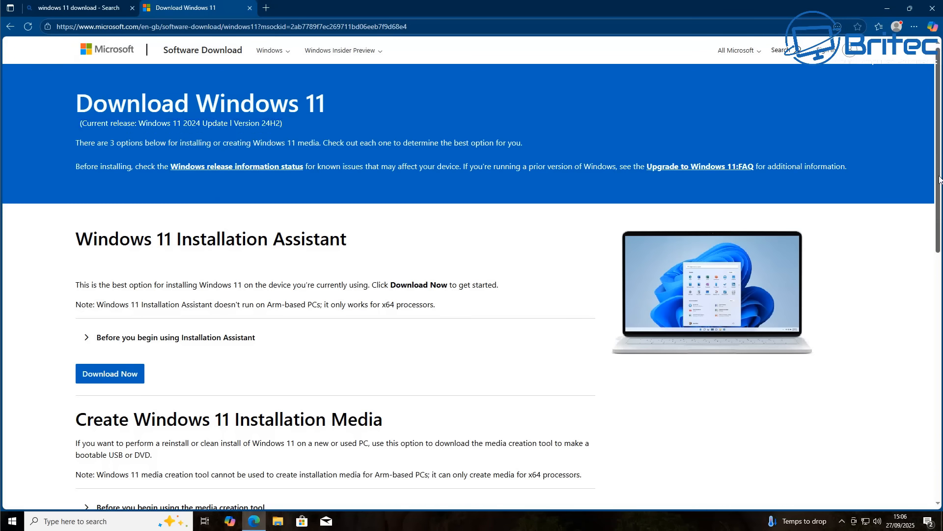
Choose Windows 11 (multi-edition ISO for x64 devices) as the disk image and request its download
drag(940, 179, 939, 251)
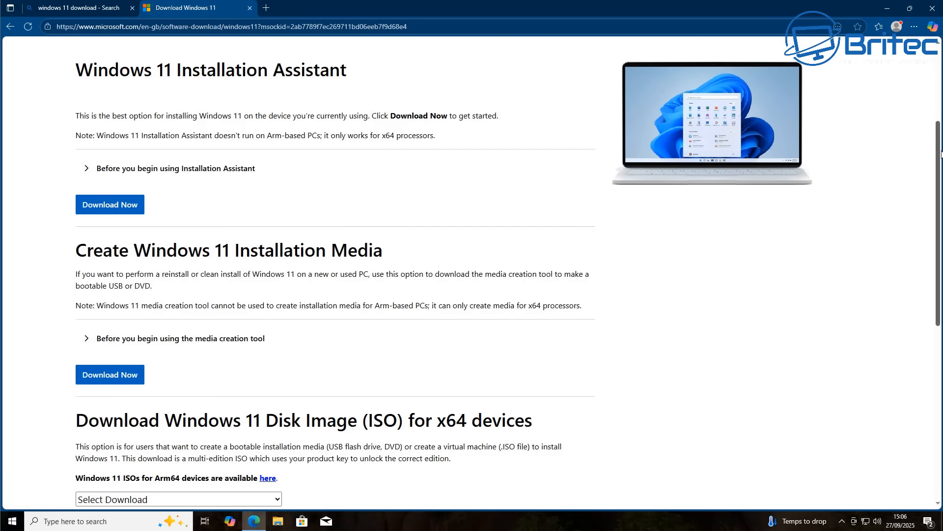
drag(941, 154, 941, 209)
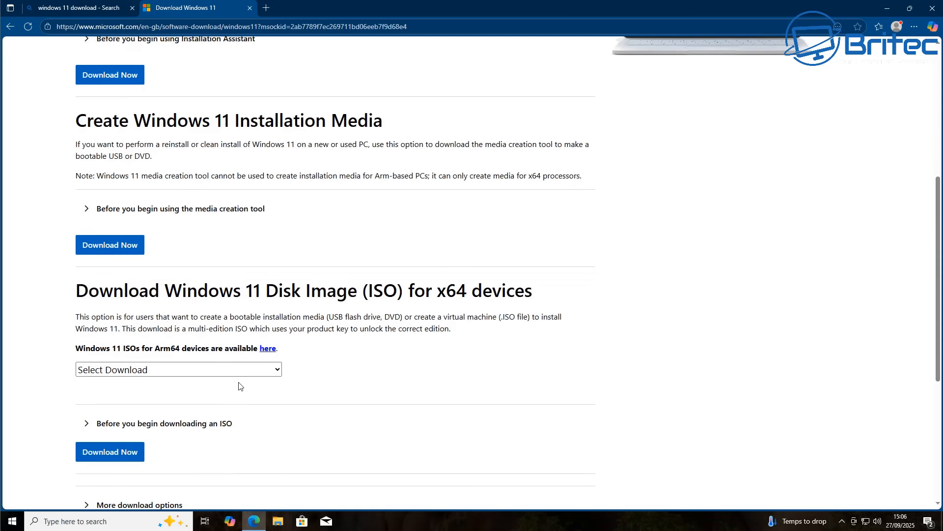
click(211, 372)
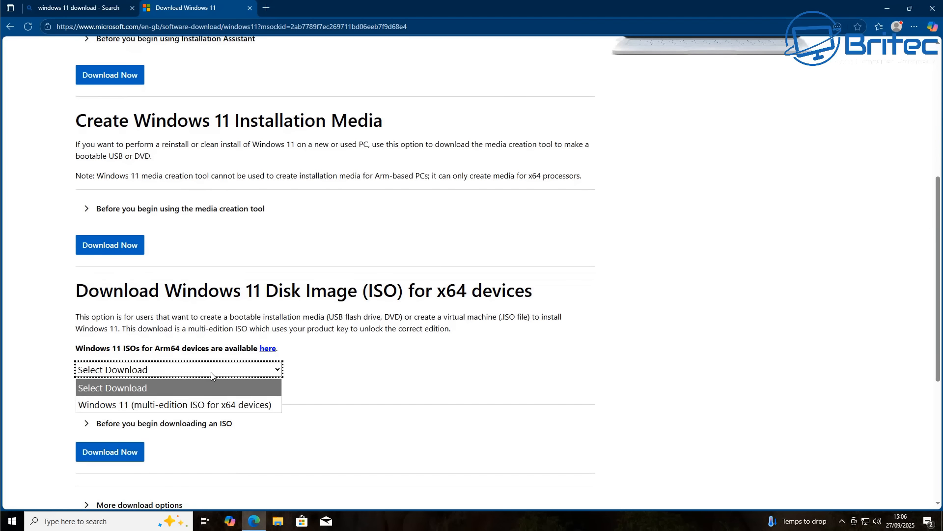
click(182, 404)
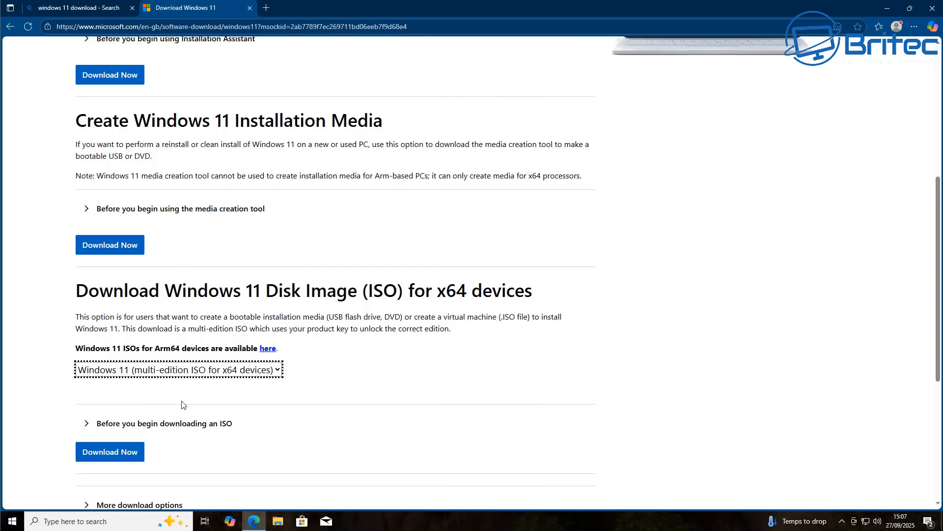
click(119, 459)
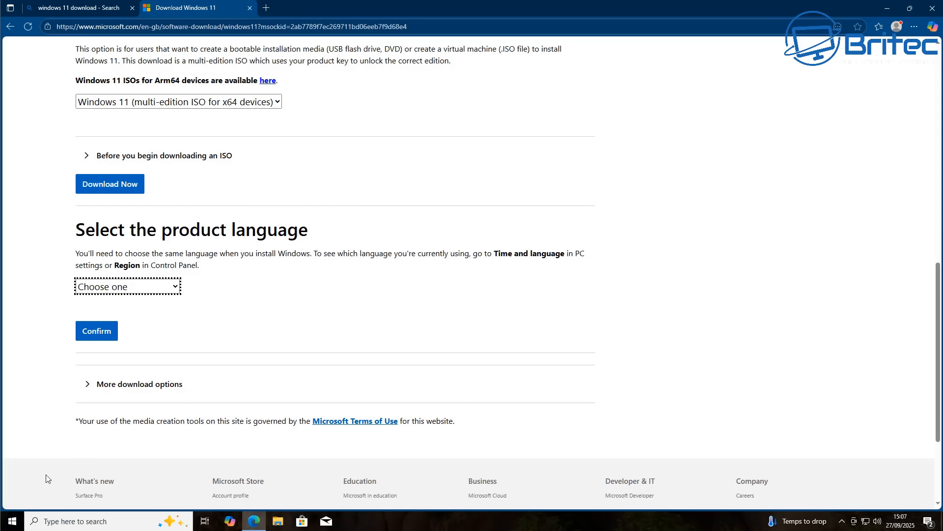
Check the PC's language and region under Time & Language in Windows Settings, and close Settings
click(12, 521)
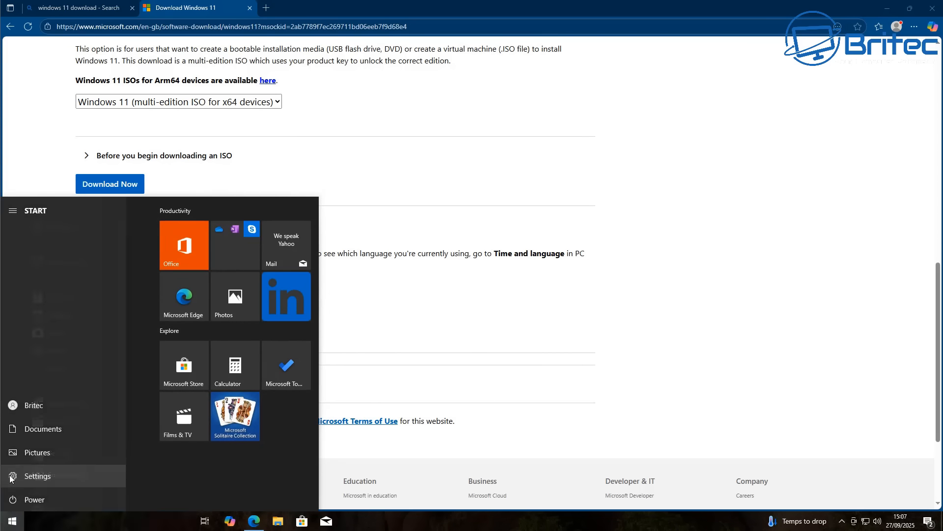
click(5, 476)
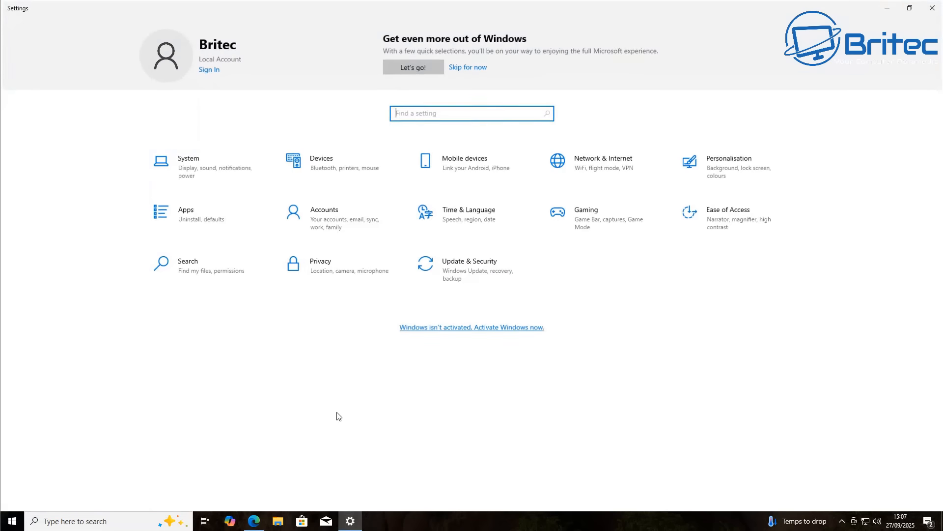
click(493, 224)
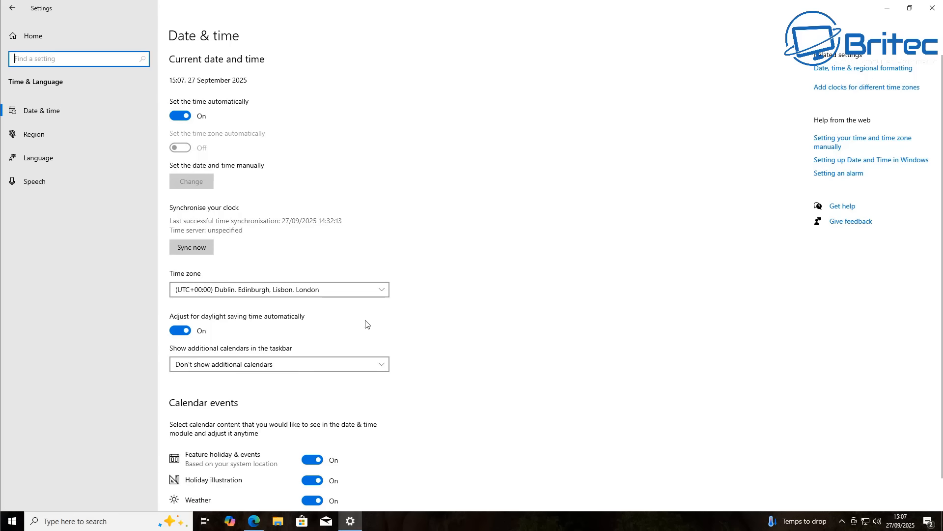
scroll(365, 325, down, 1)
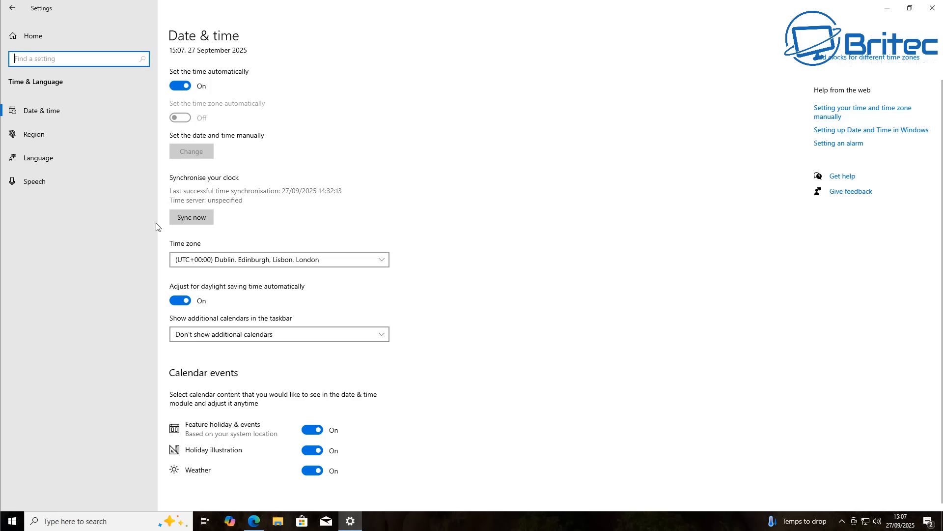
click(45, 161)
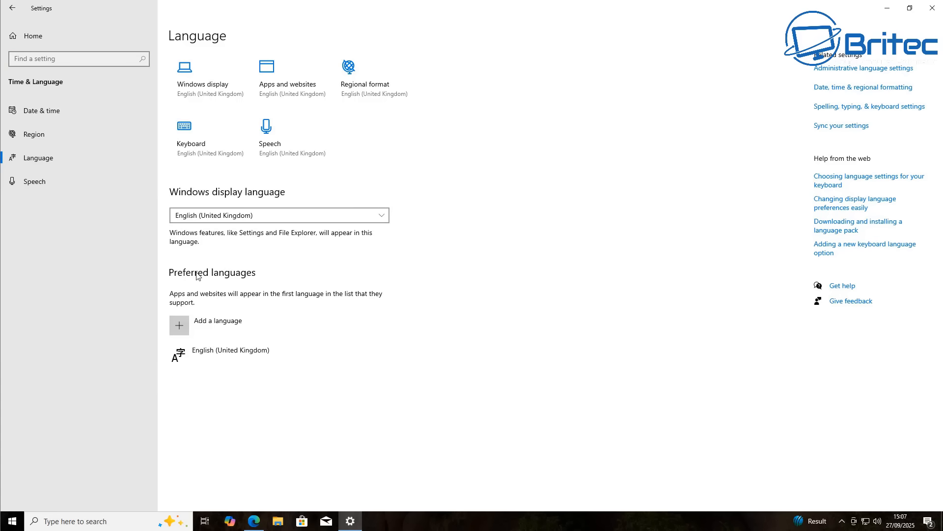
click(39, 140)
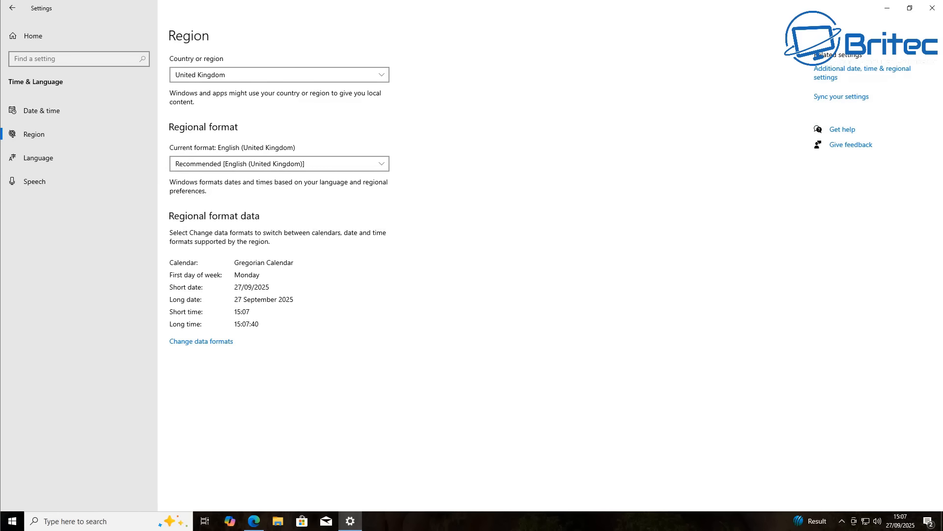
click(933, 8)
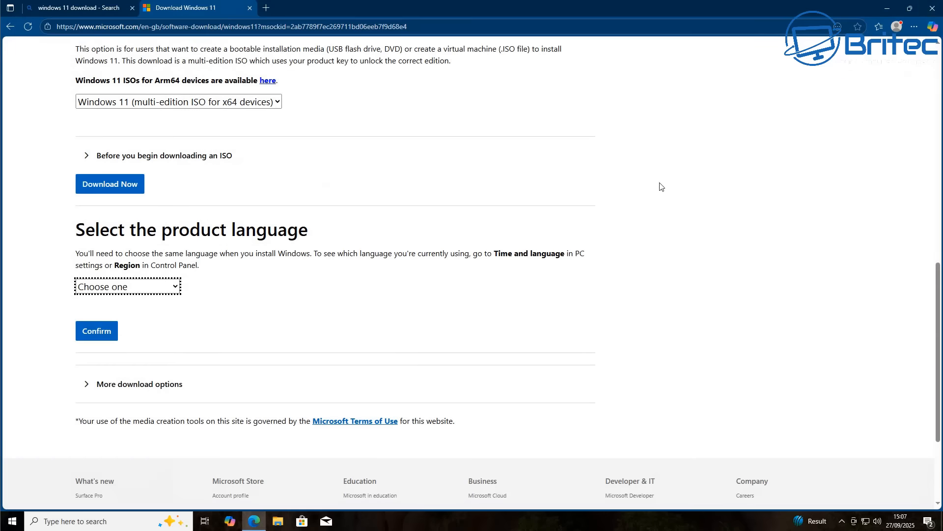
Confirm English International as the product language and start the 64-bit Windows 11 download
click(177, 289)
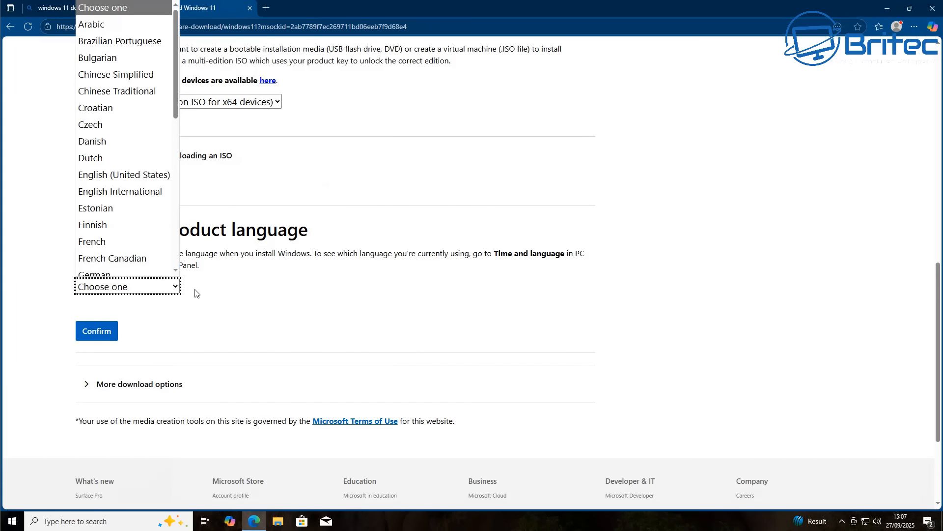
click(129, 196)
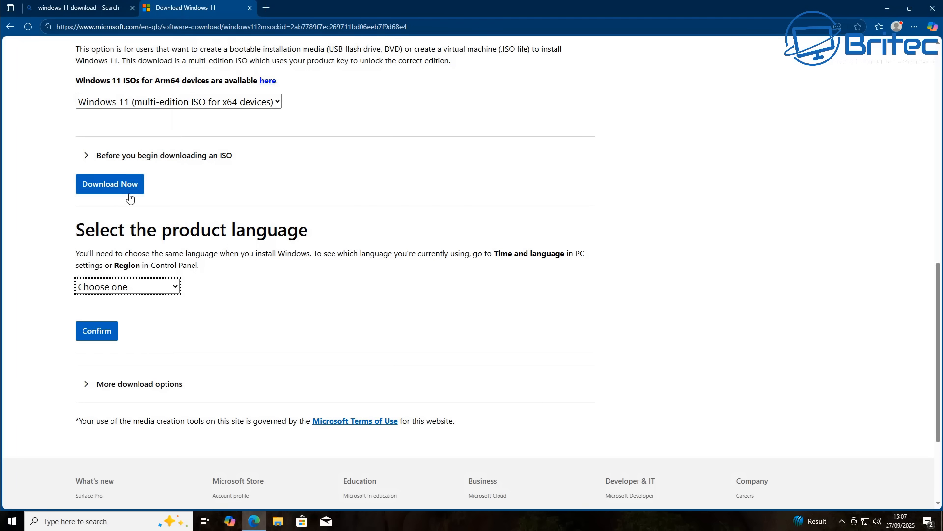
click(95, 333)
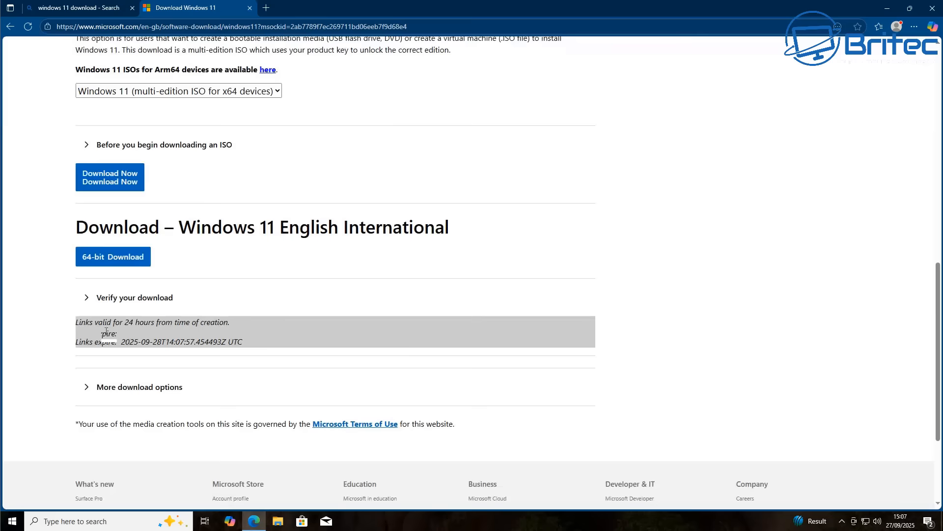
scroll(98, 332, down, 3)
click(109, 106)
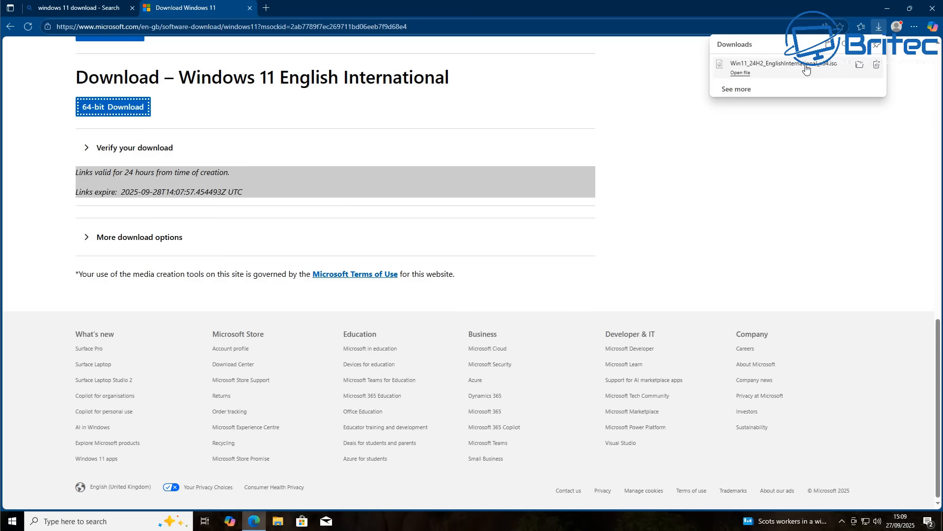
Show the downloaded Windows 11 ISO in its folder as an extra large icon, closing the browser
click(860, 67)
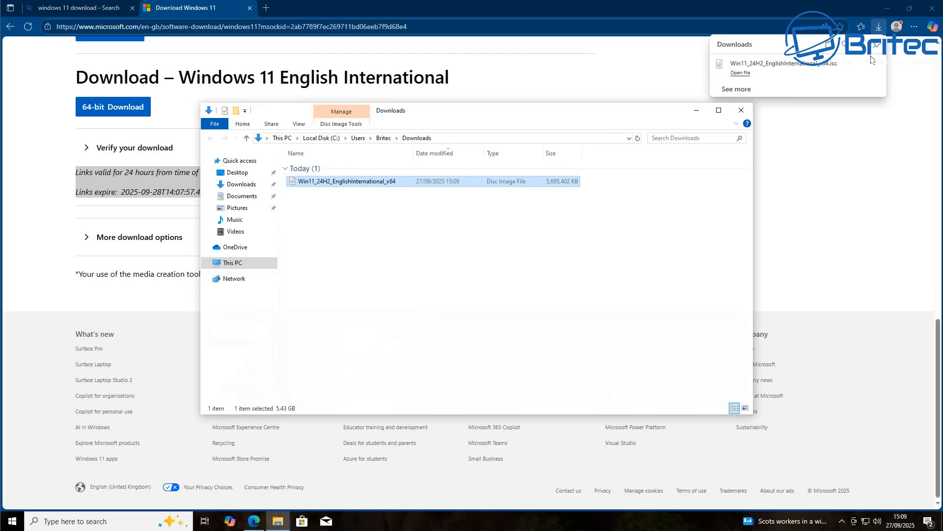
click(937, 11)
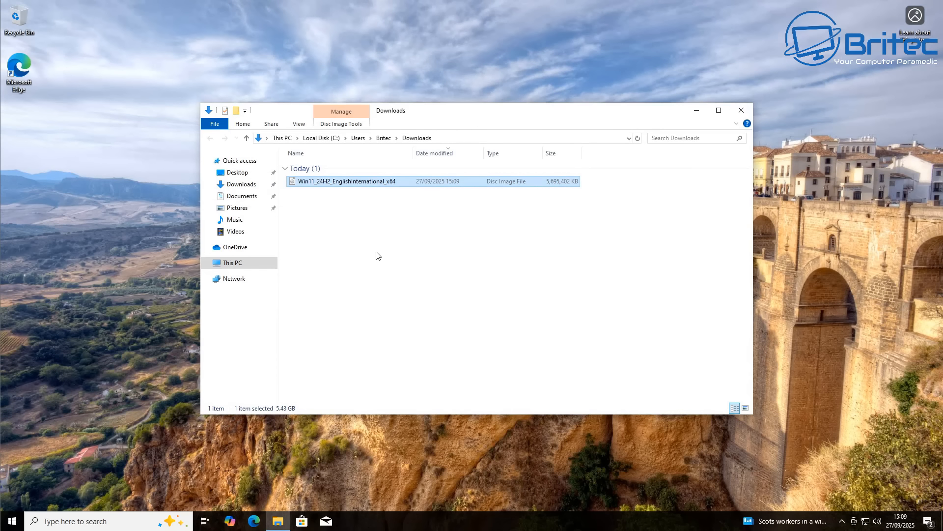
click(302, 125)
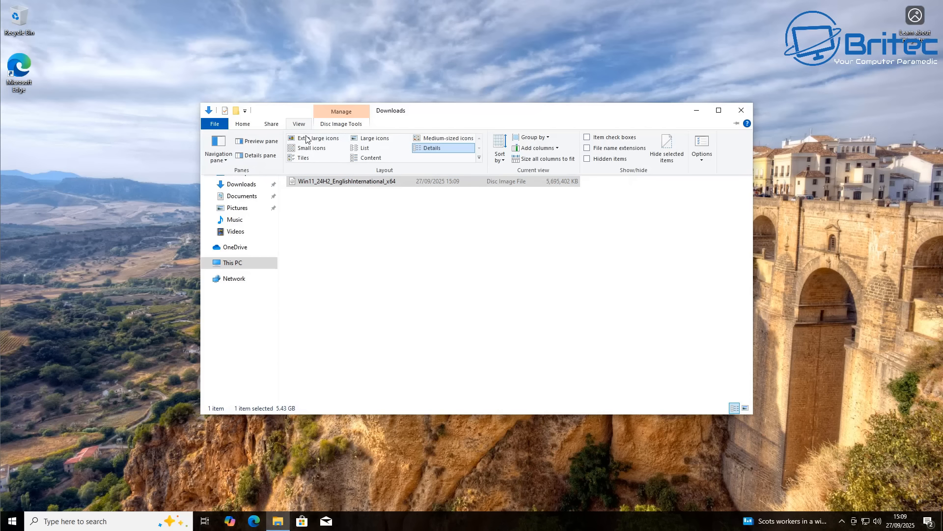
click(307, 138)
click(536, 264)
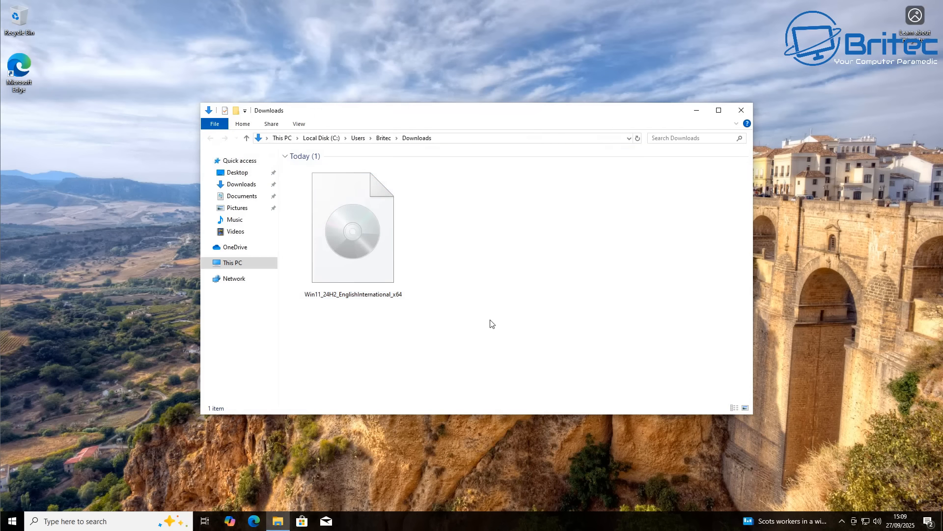
Mount the Win11_24H2_EnglishInternational_x64 disc image, allowing the file to open
right_click(344, 237)
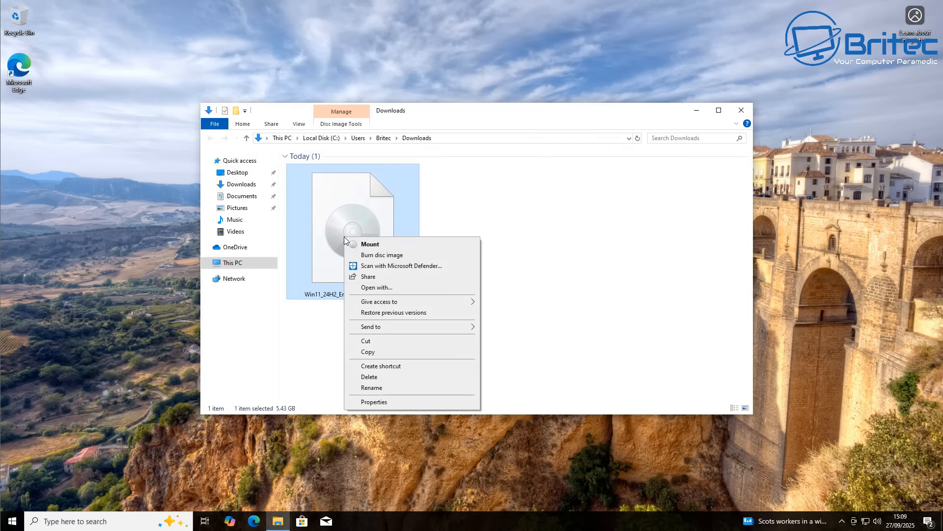
click(373, 245)
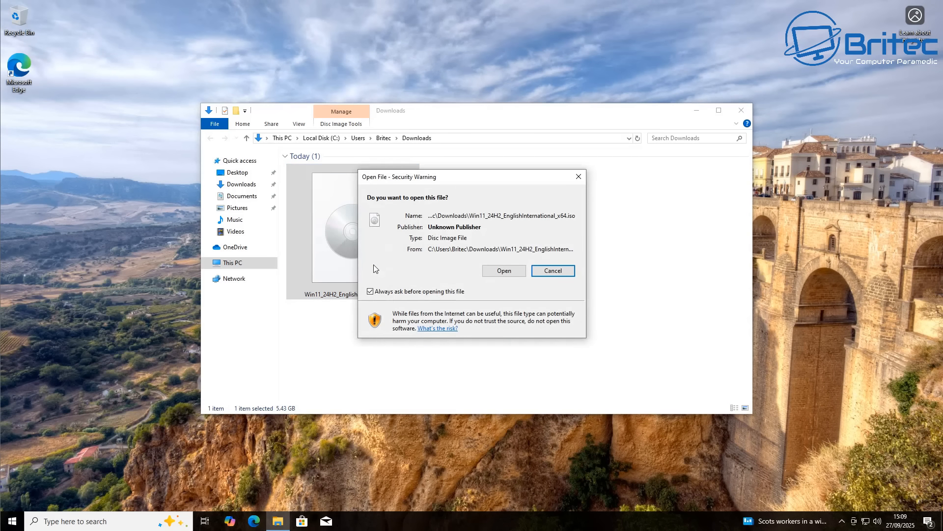
click(502, 270)
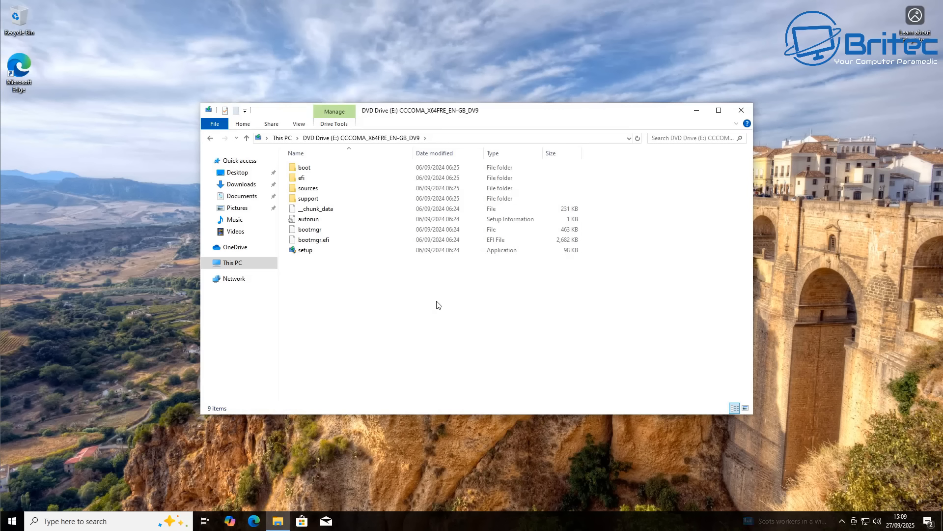
Display the mounted DVD drive's contents as extra large icons and bring the setup application into view
click(299, 125)
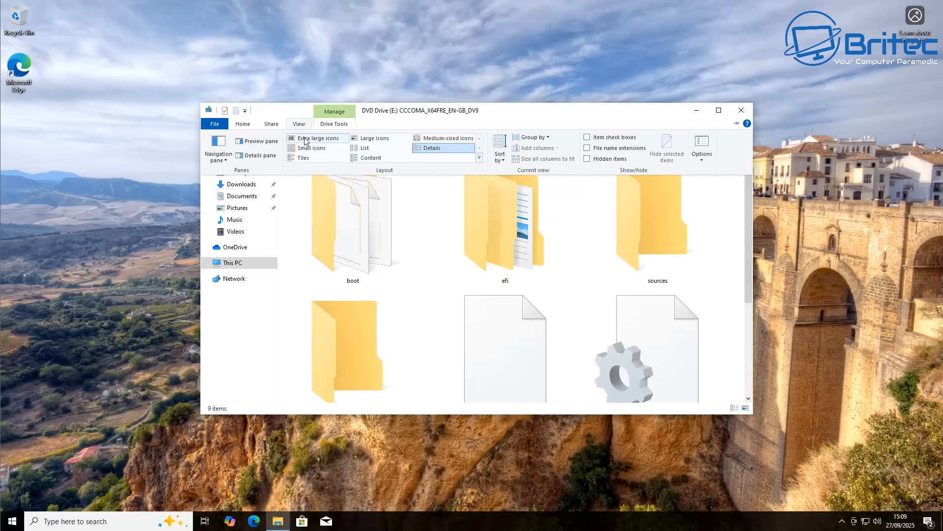
click(307, 138)
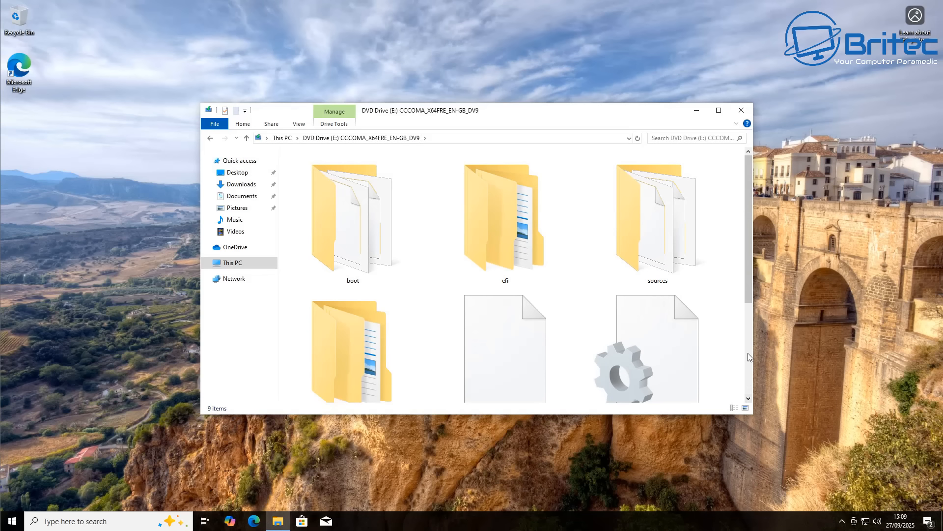
drag(748, 289, 754, 398)
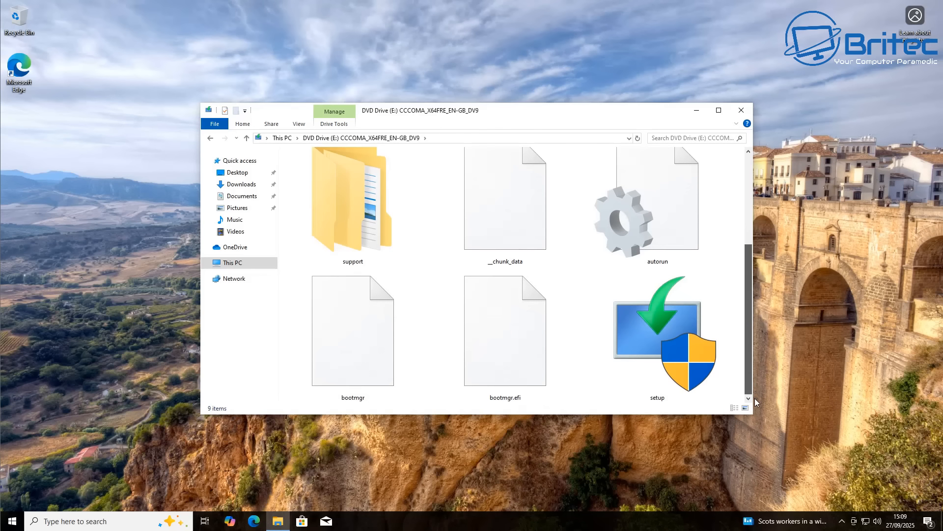
Create a desktop shortcut to the mounted drive's setup application and minimise the drive window
double_click(668, 333)
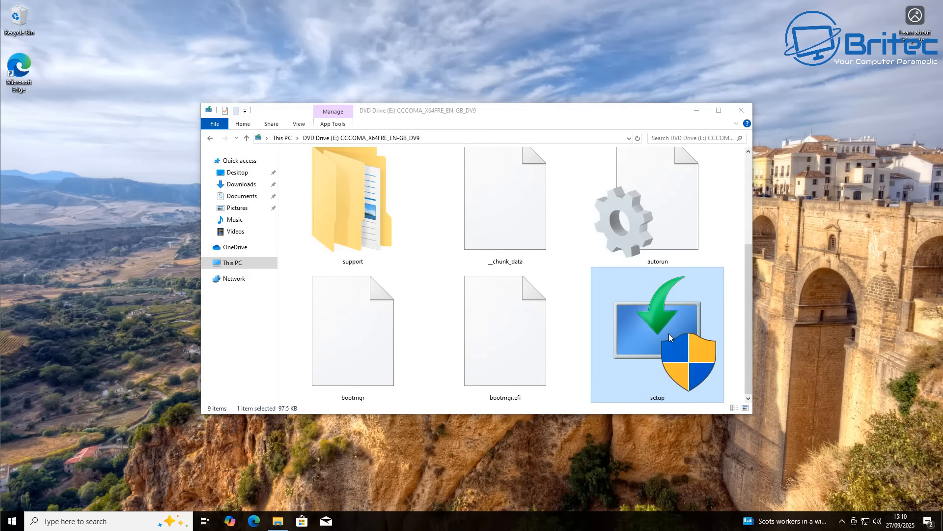
drag(668, 332, 148, 337)
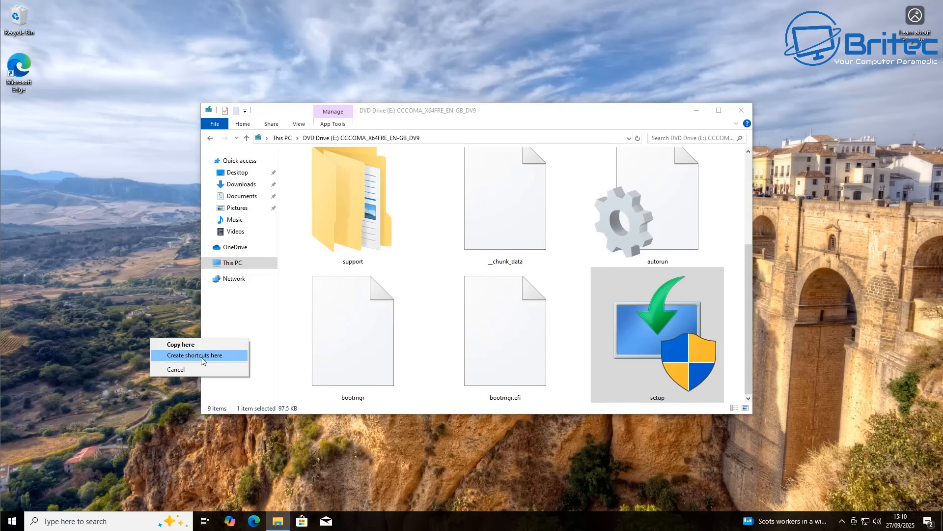
click(201, 356)
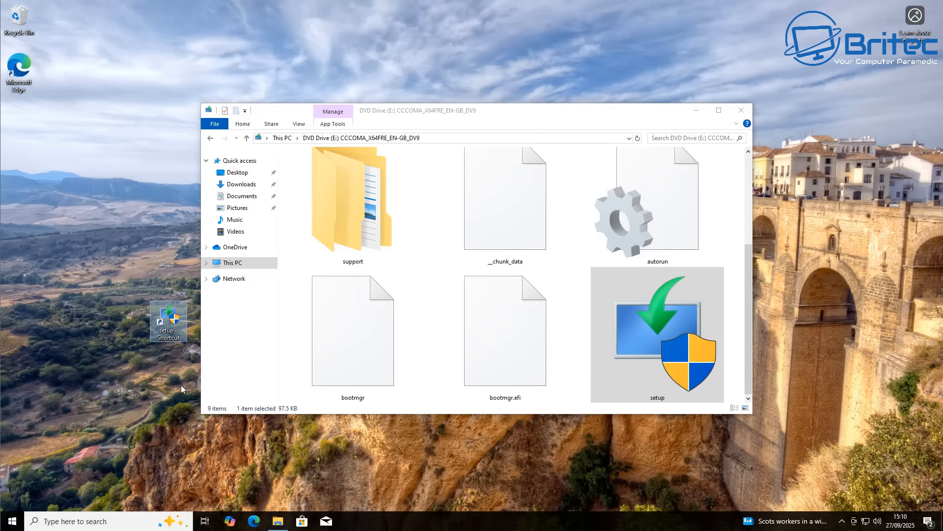
click(163, 367)
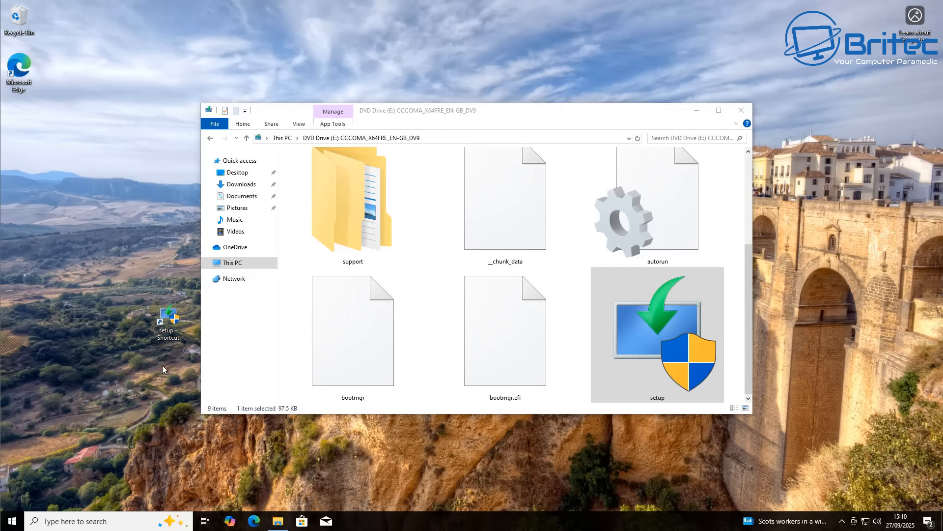
click(693, 114)
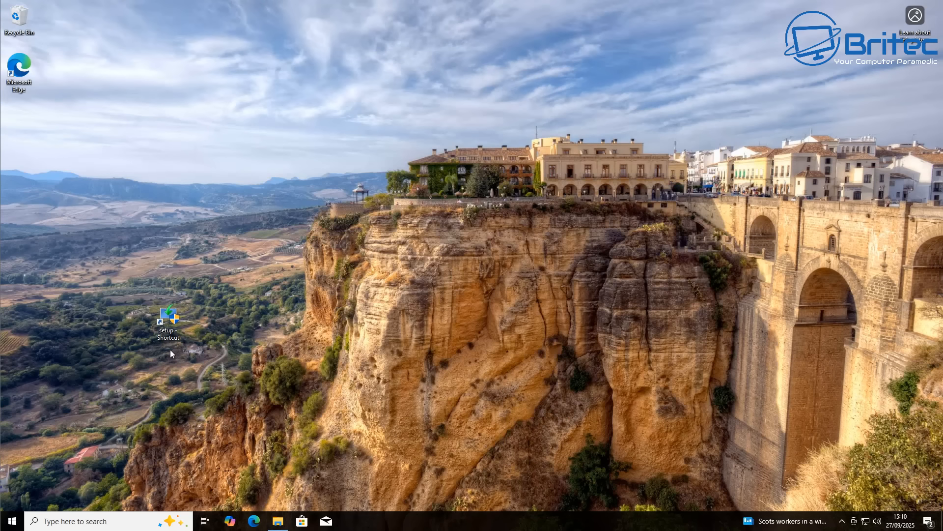
Set the setup shortcut's target to "E:\setup.exe" /product server and save its properties
right_click(164, 315)
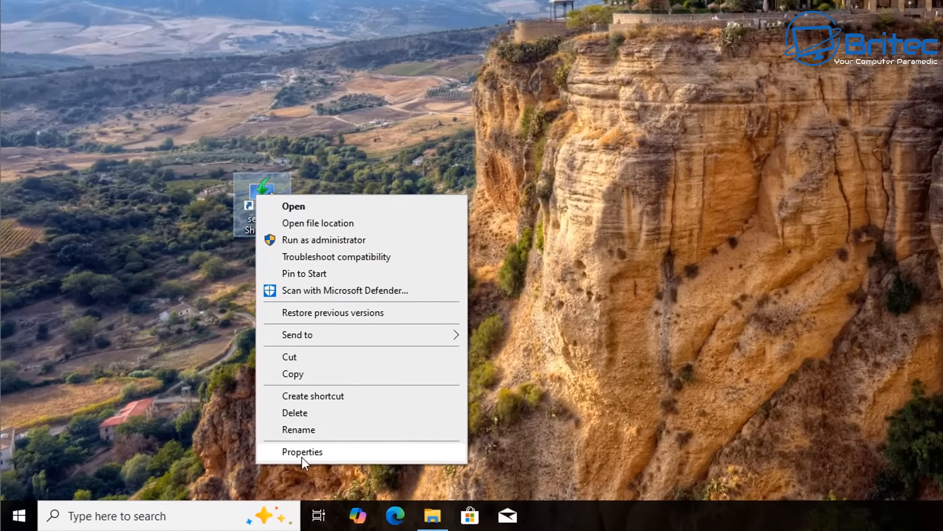
click(194, 479)
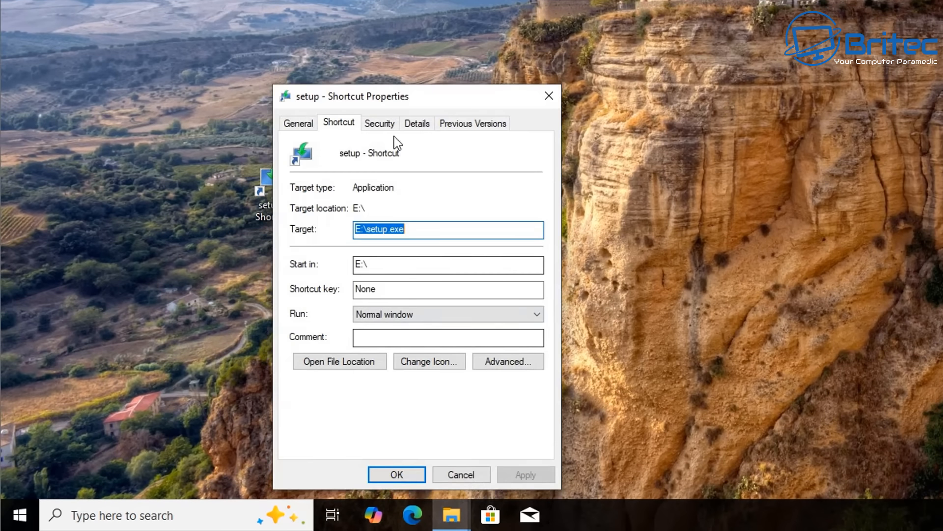
drag(400, 99, 304, 0)
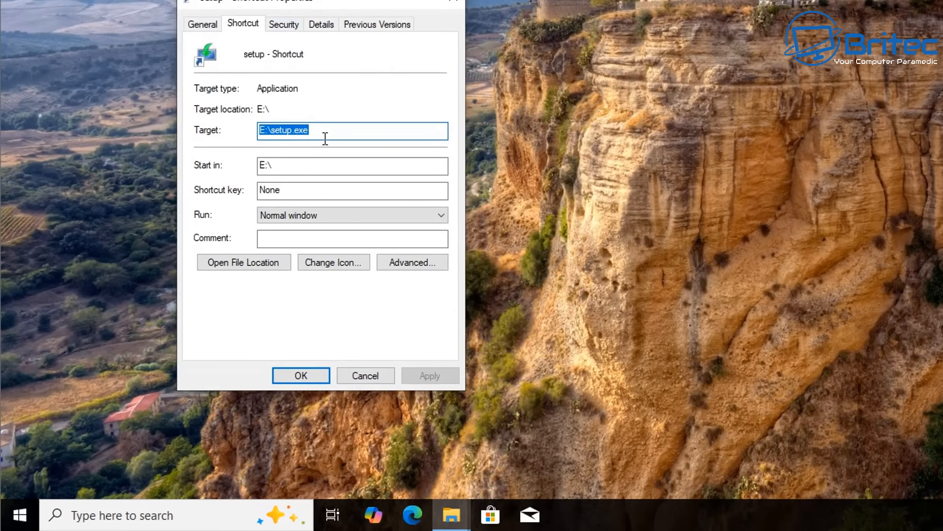
click(267, 136)
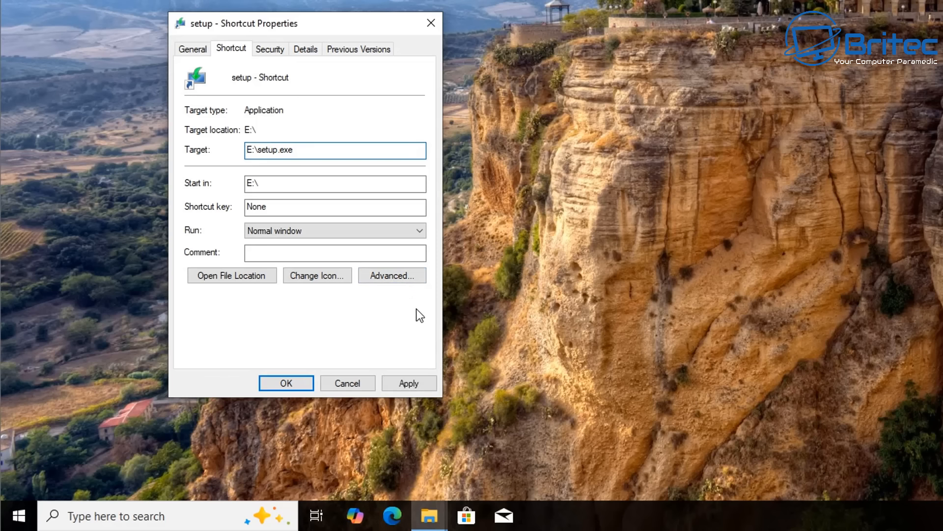
text("E:\setup.exe)
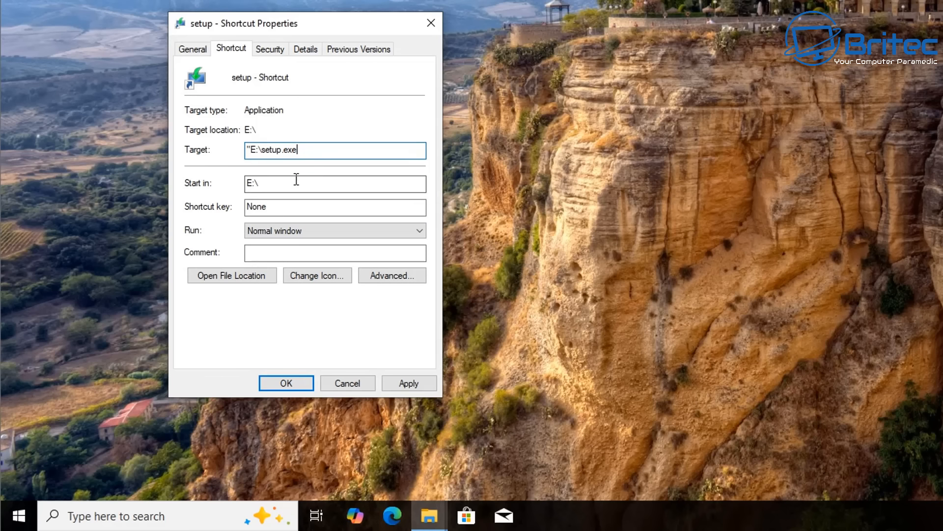
text(")
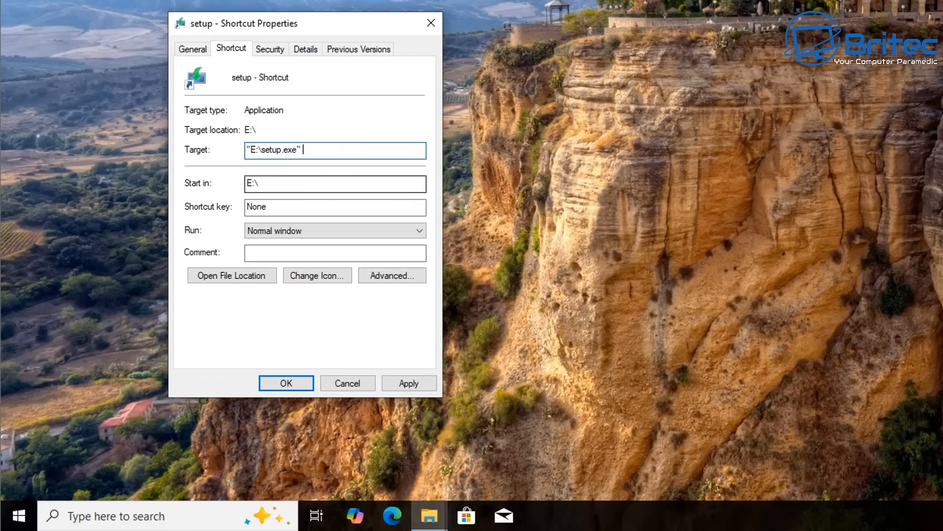
text( /product server)
click(286, 383)
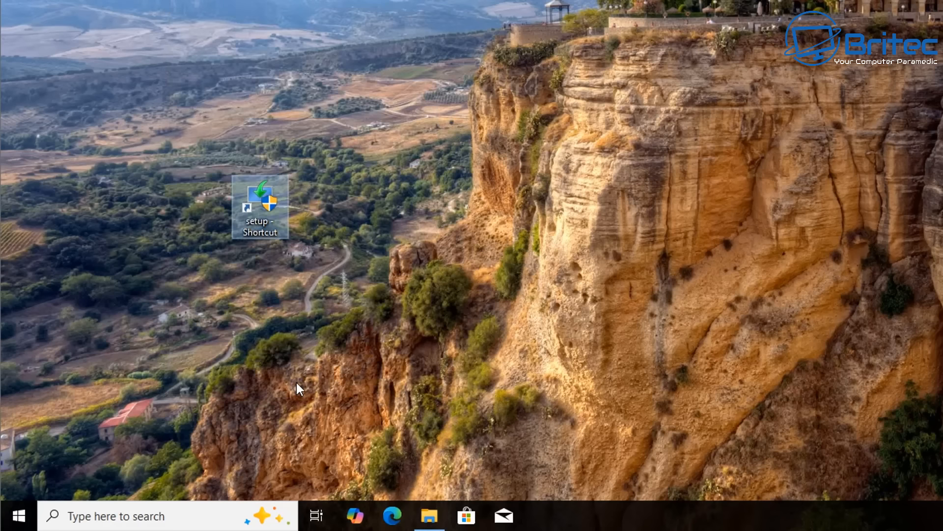
Launch setup from the desktop shortcut, allow it to make changes, and continue with updates set to Not right now
double_click(262, 196)
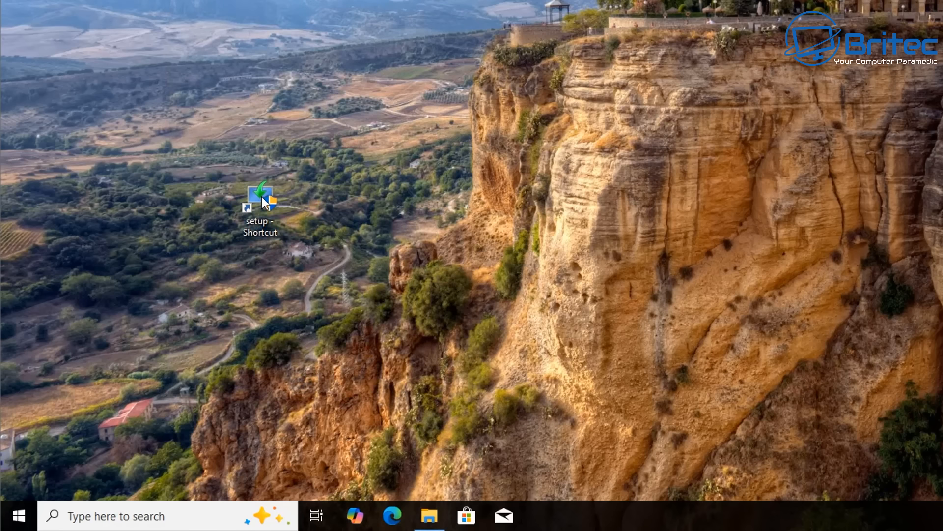
click(632, 217)
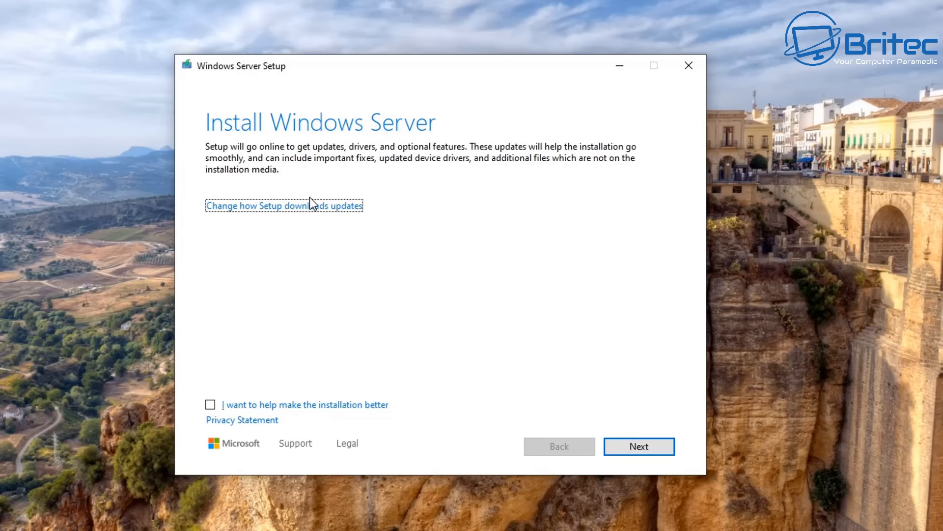
click(307, 211)
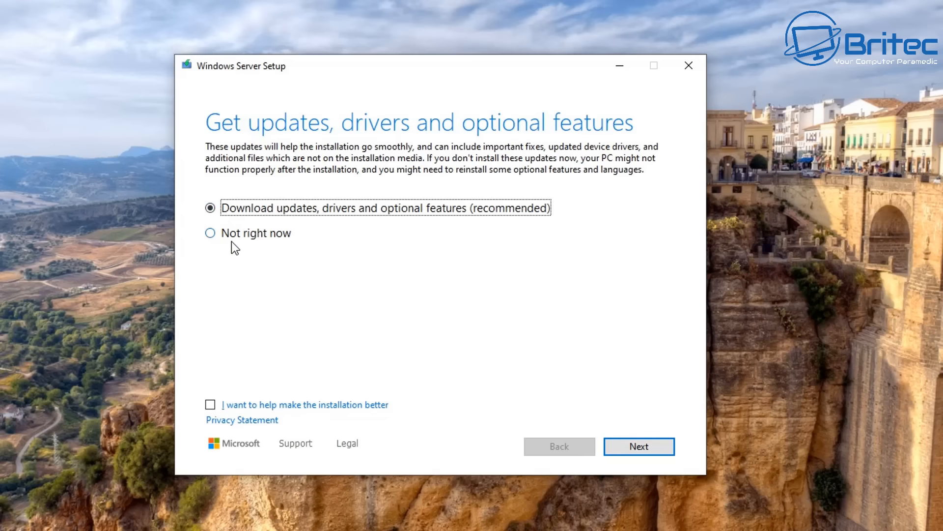
click(213, 234)
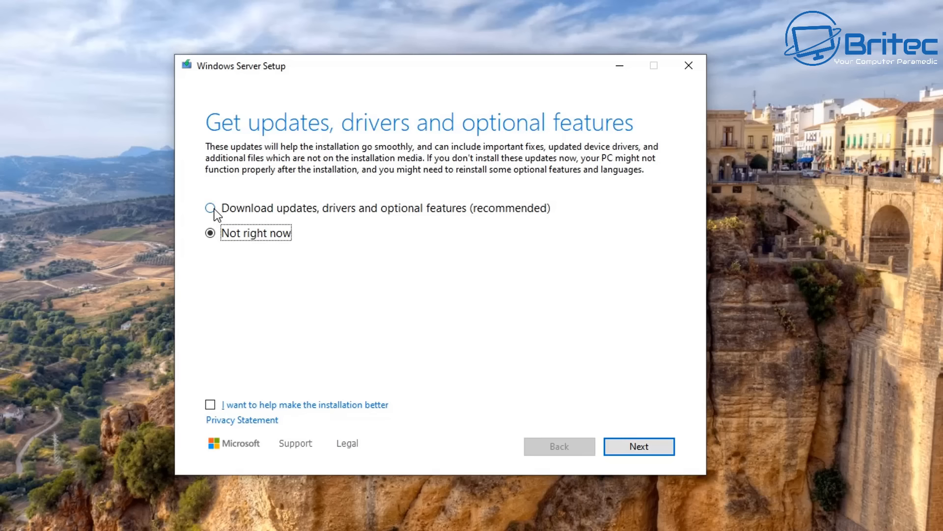
click(639, 447)
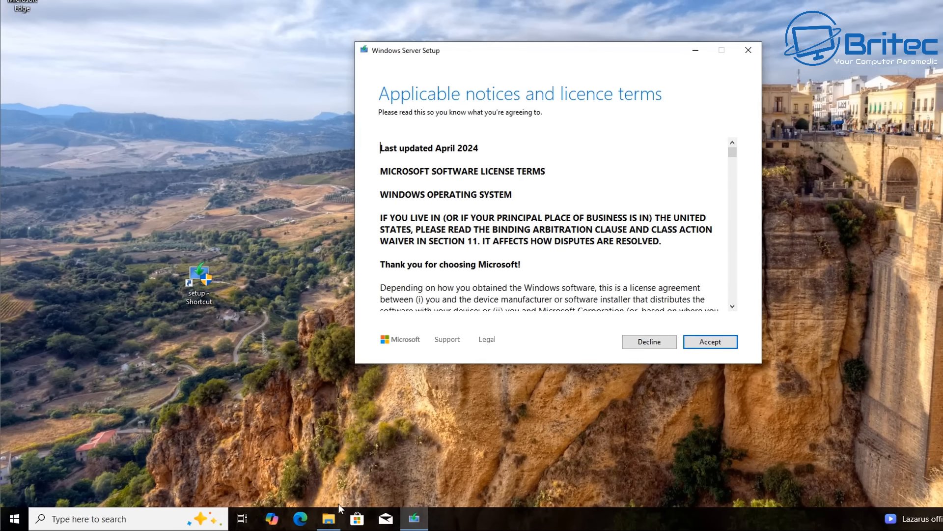
Open This PC in a new File Explorer window to check the drives
right_click(329, 519)
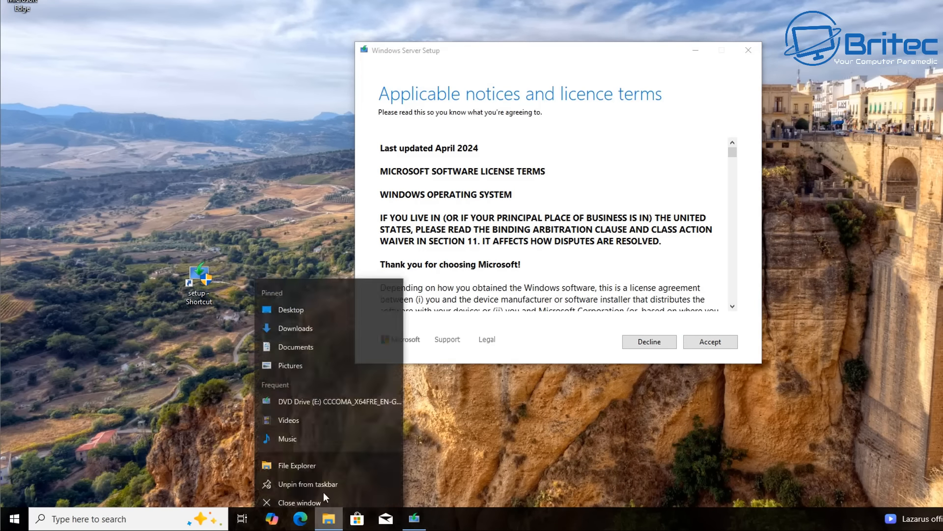
click(314, 459)
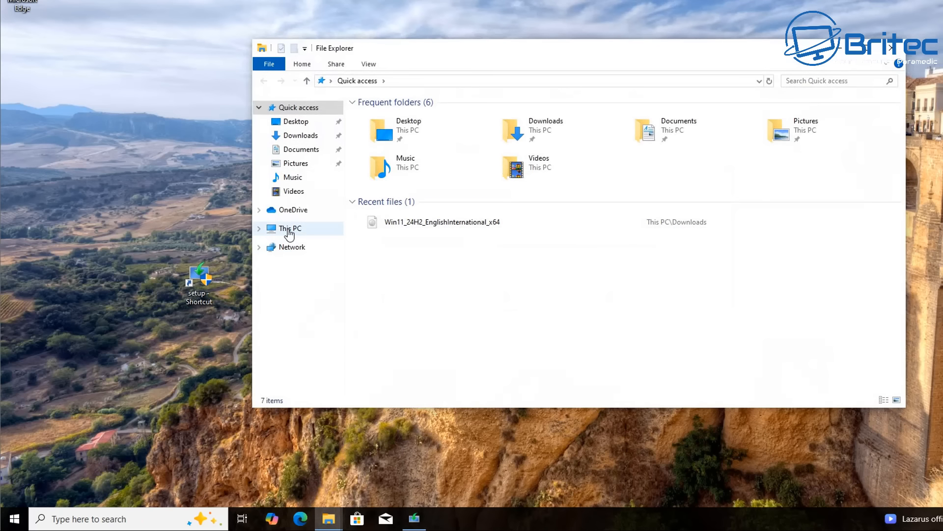
click(307, 229)
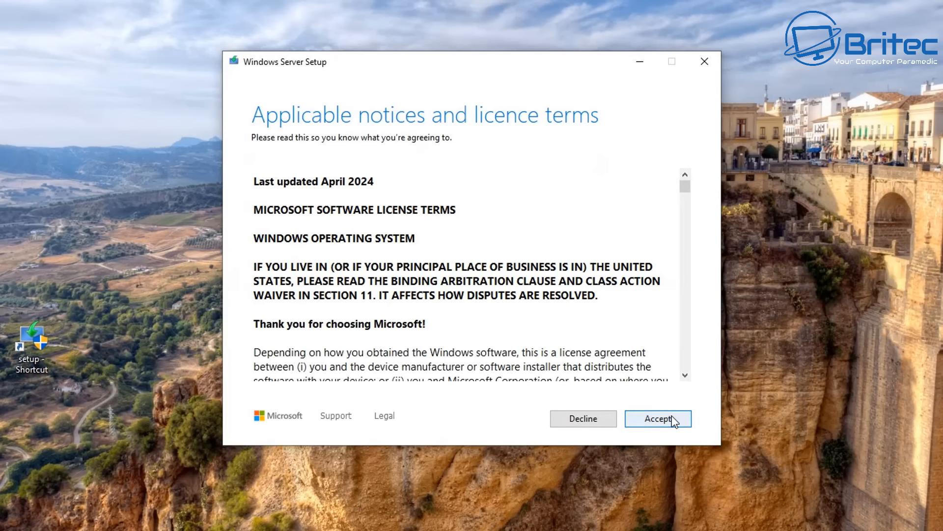
Accept the licence terms, keep files, settings, and apps, and start the Windows 11 Pro installation
click(671, 416)
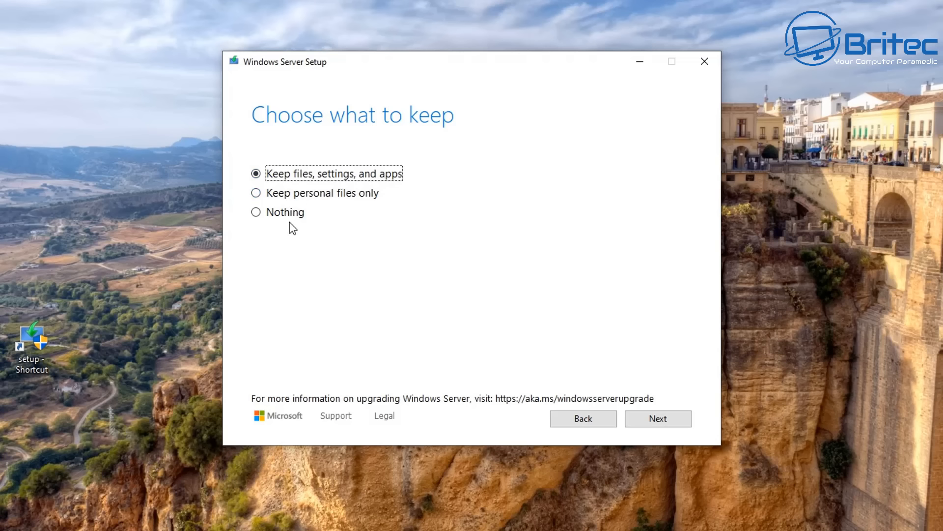
click(665, 418)
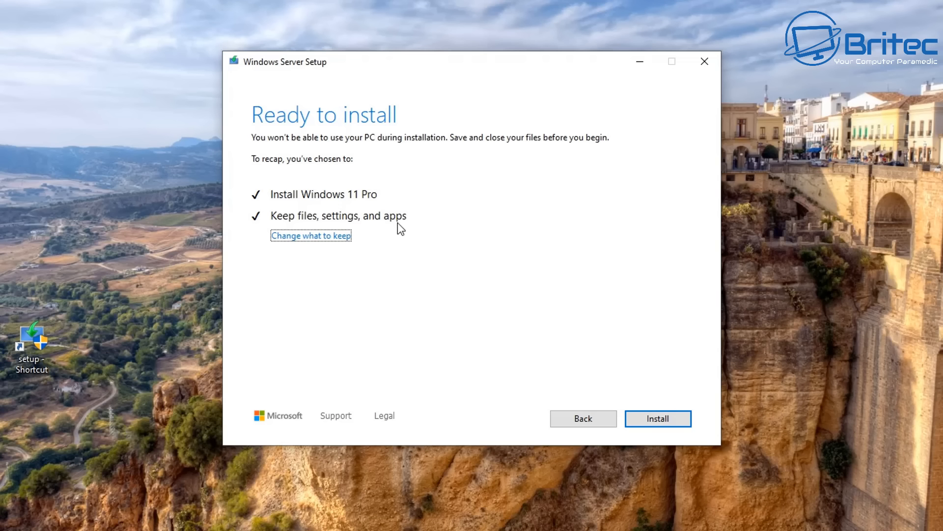
click(655, 426)
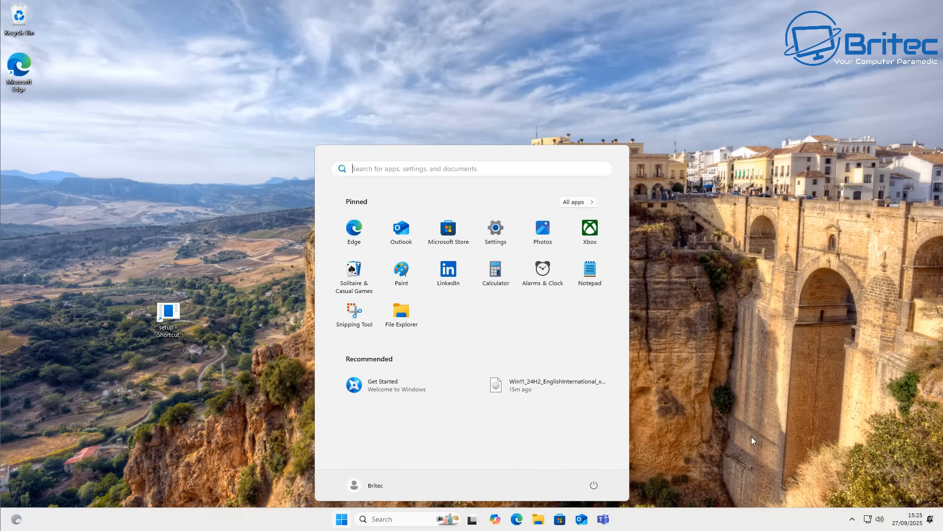
Close the Start menu and delete the setup shortcut from the desktop
click(732, 420)
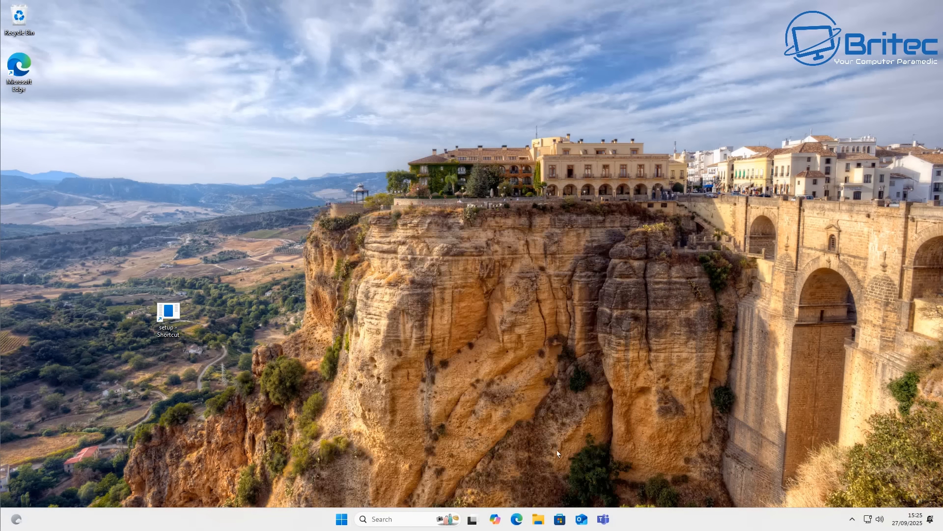
right_click(172, 323)
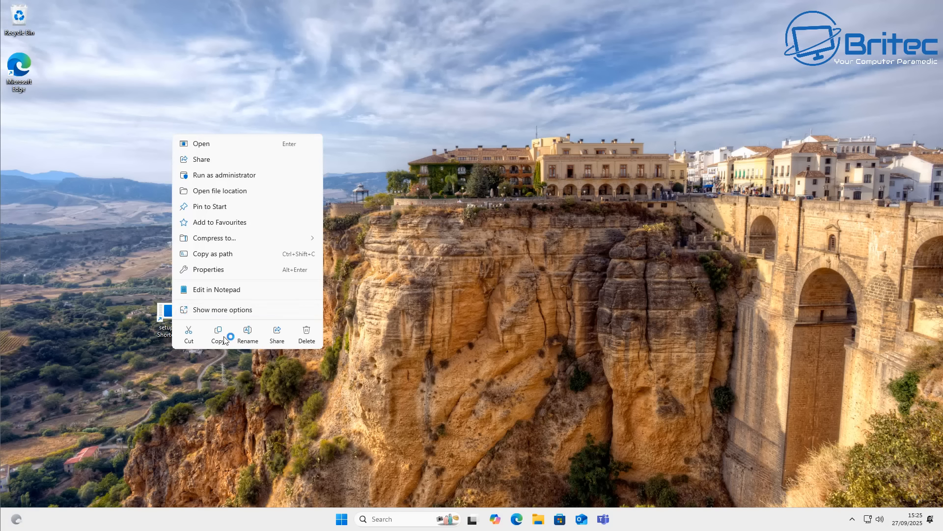
click(303, 338)
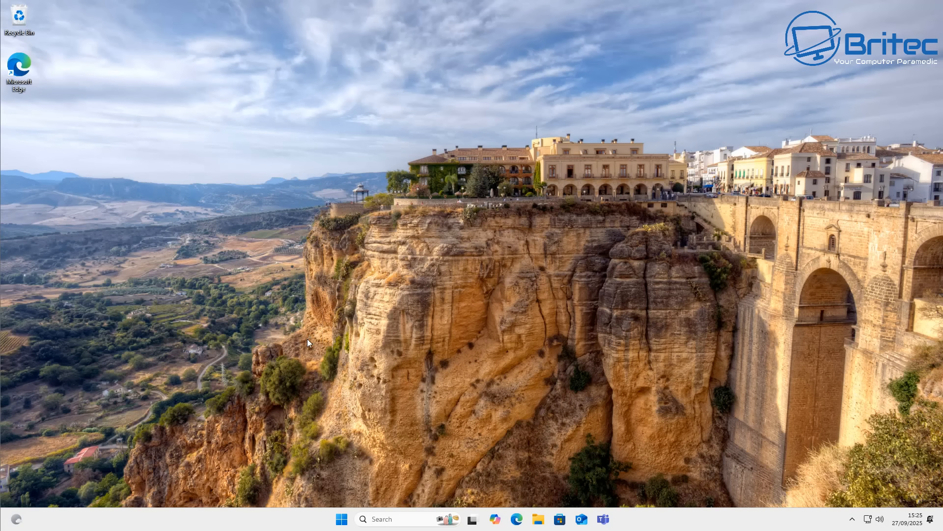
Eject the ESD-ISO DVD drive (D:) from This PC and close File Explorer
click(538, 519)
click(238, 354)
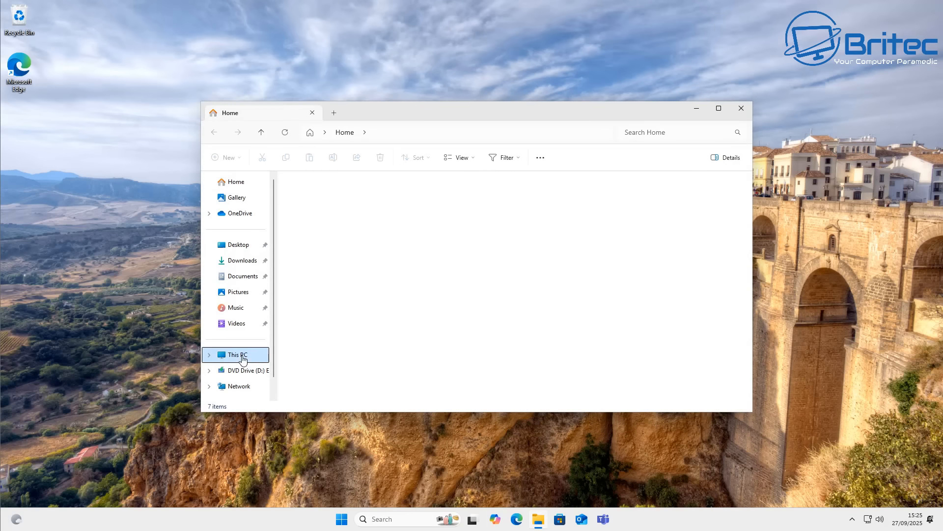
right_click(456, 190)
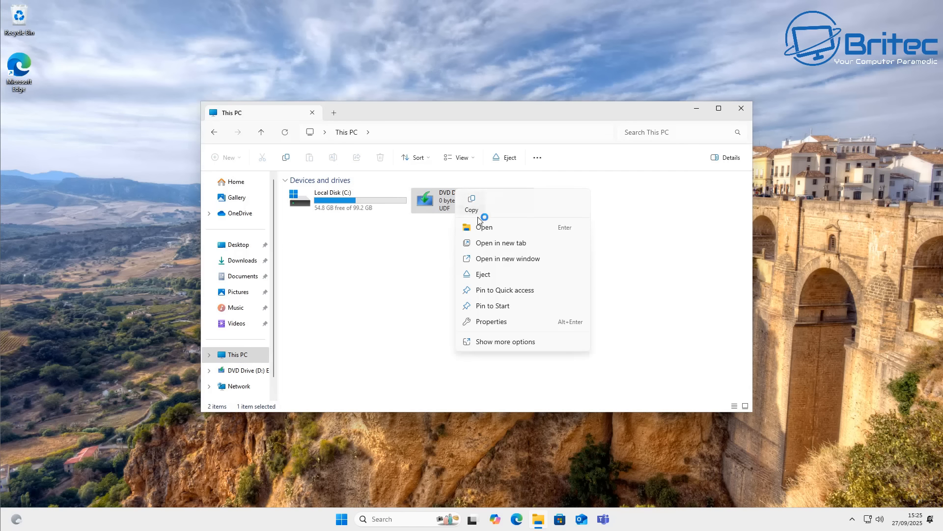
click(484, 275)
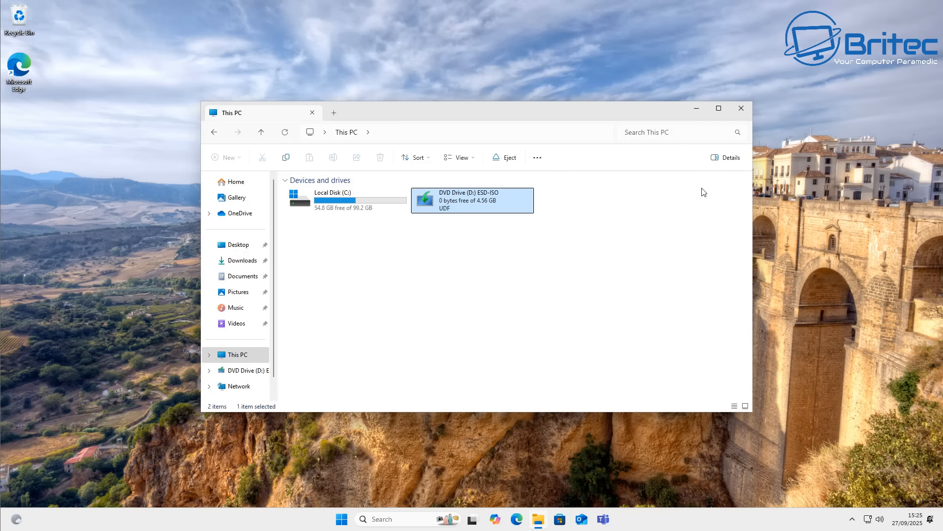
click(742, 108)
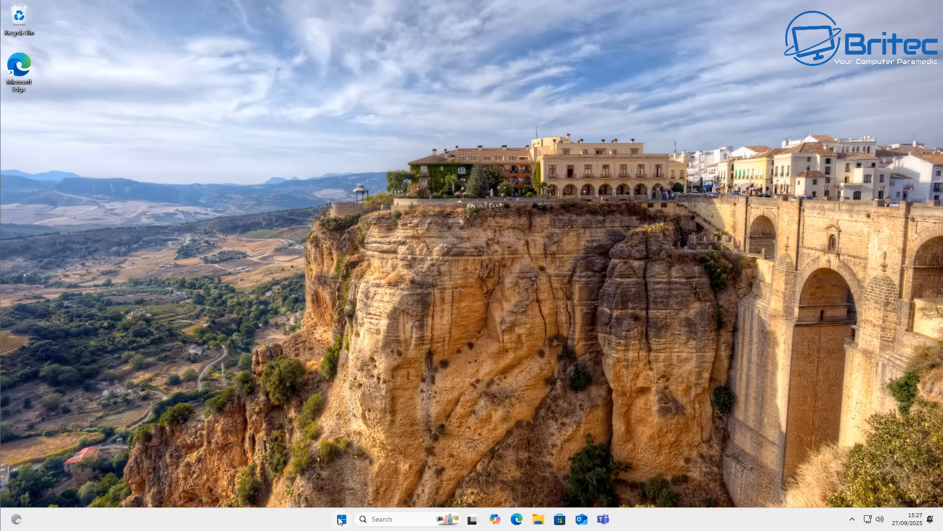
Open Windows Update in Settings and check for updates
click(341, 519)
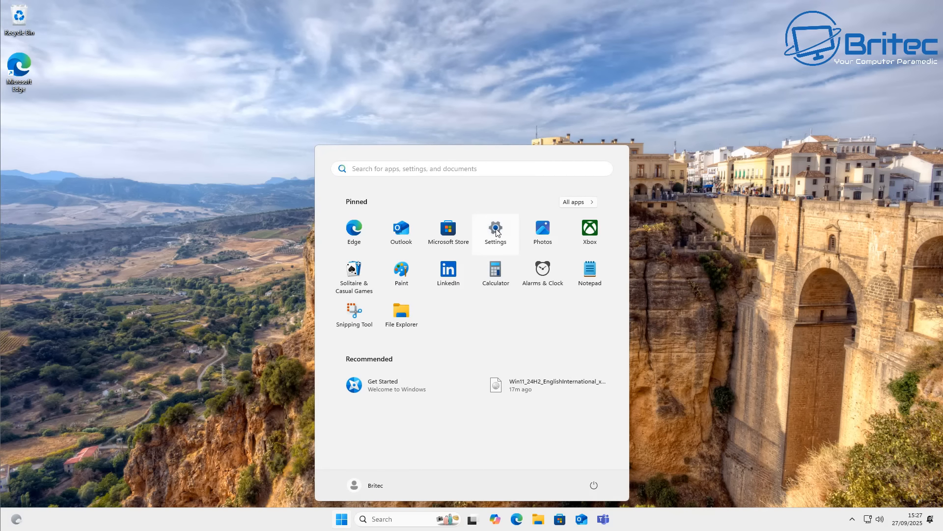
click(496, 228)
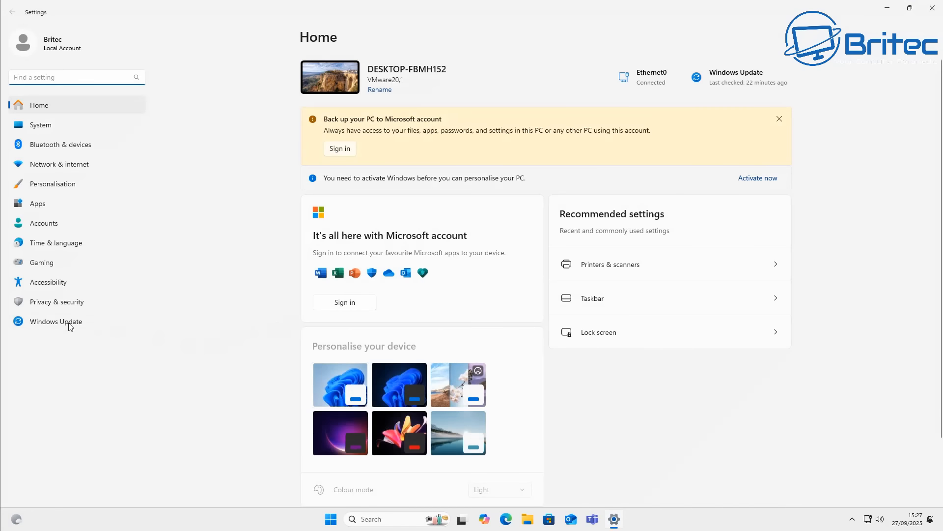
click(69, 322)
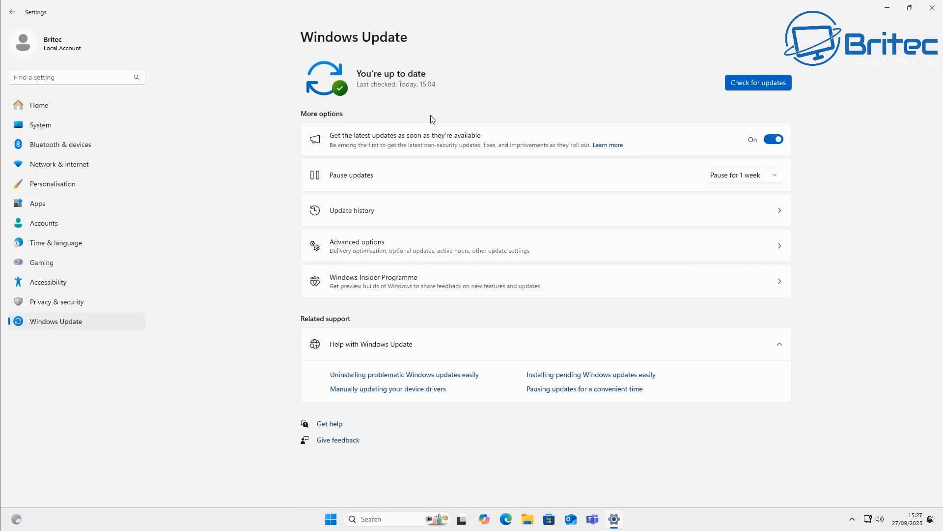
click(752, 83)
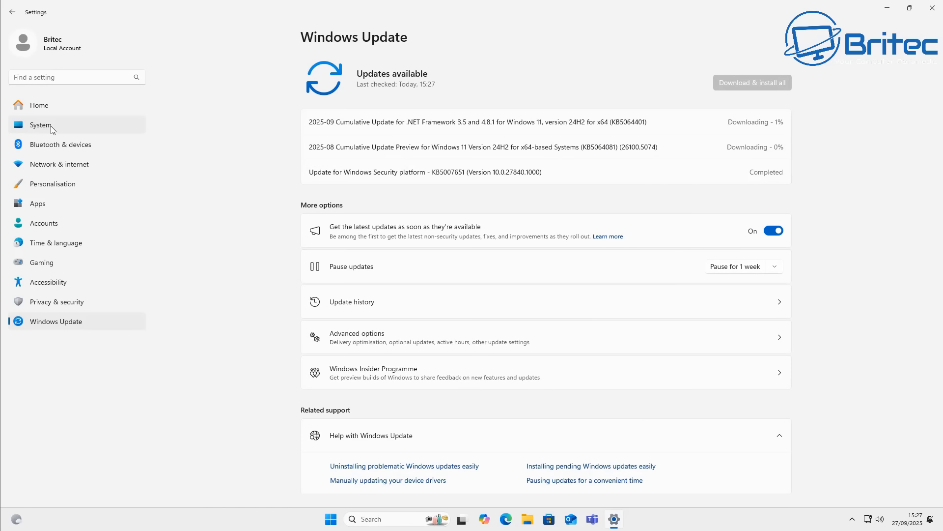
Review the Recovery options in the System settings, including going back to Windows 10, and close Settings
click(52, 126)
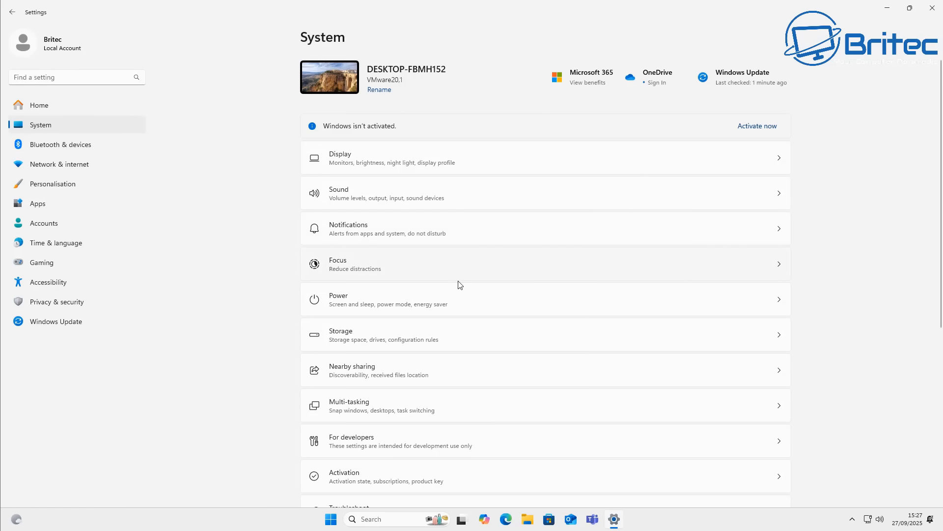
scroll(461, 290, down, 5)
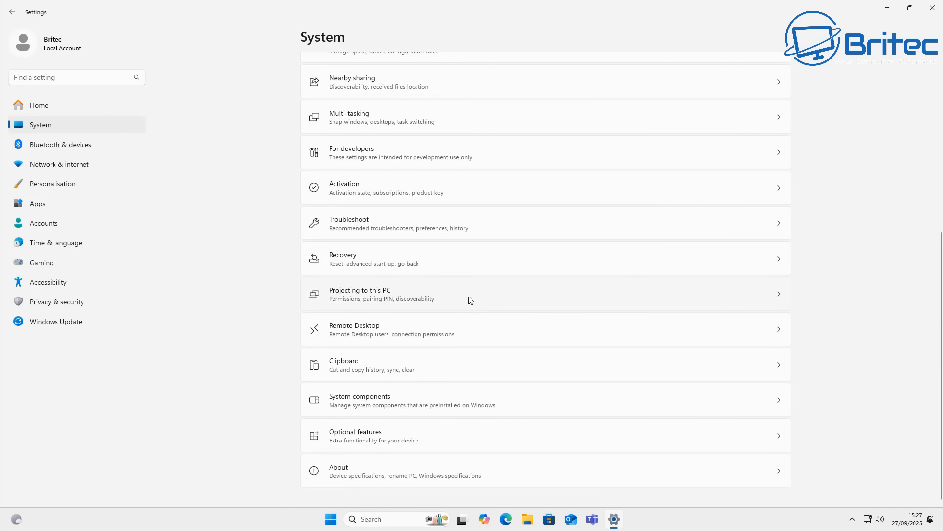
click(457, 257)
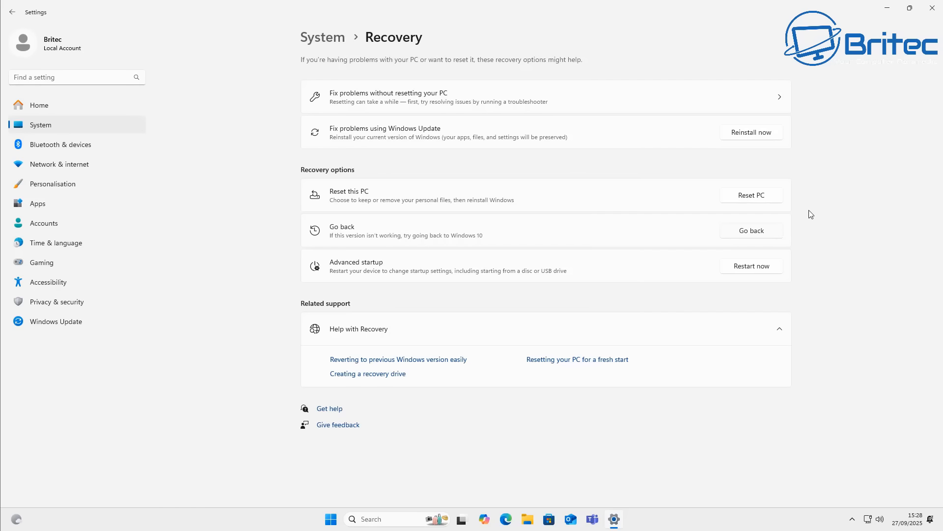
click(933, 9)
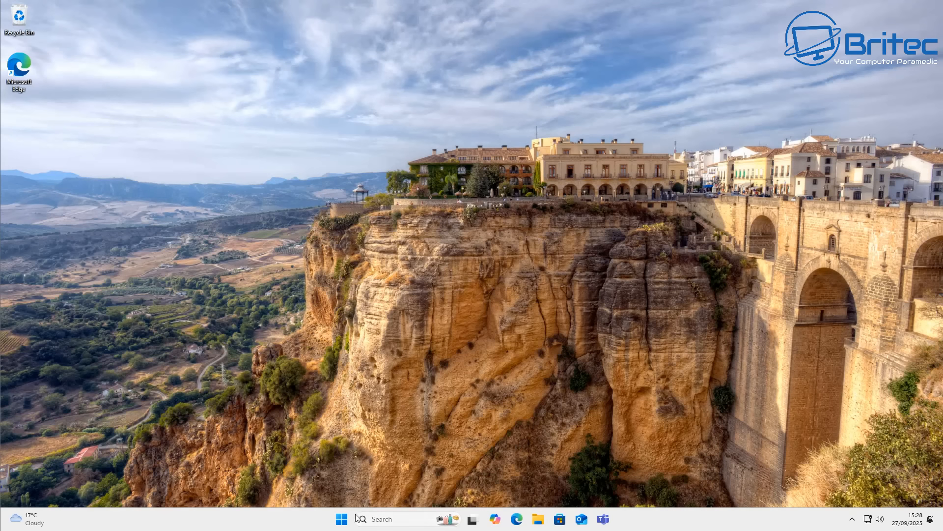
Open Command Prompt as administrator, allow it to make changes, and reposition its window on the desktop
click(341, 519)
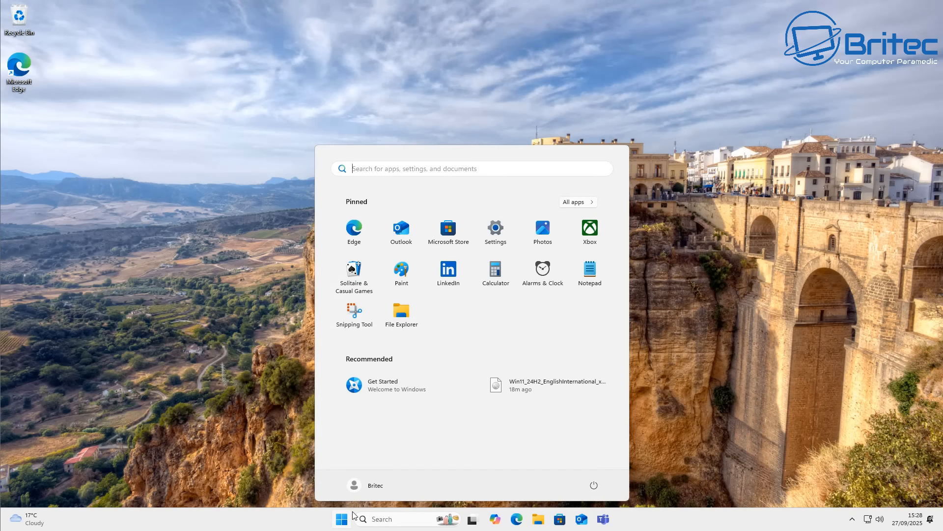
text(cmd)
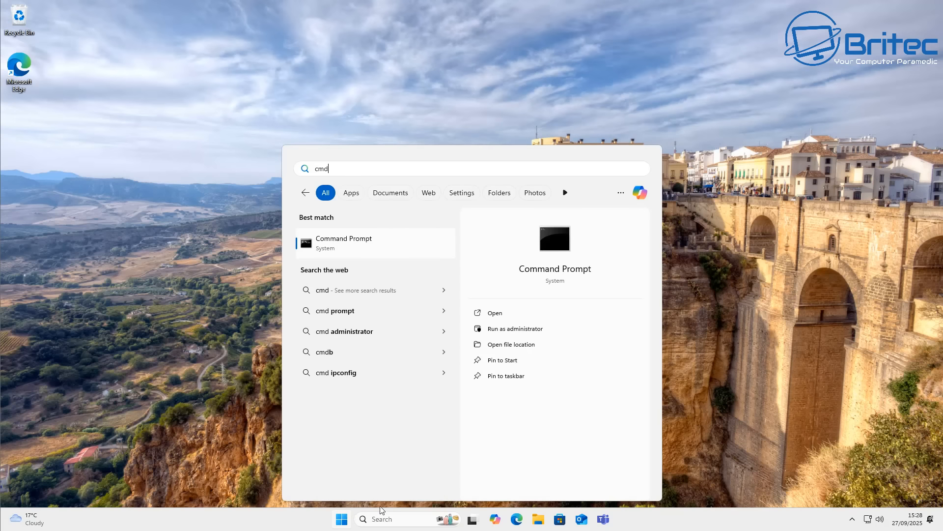
click(513, 328)
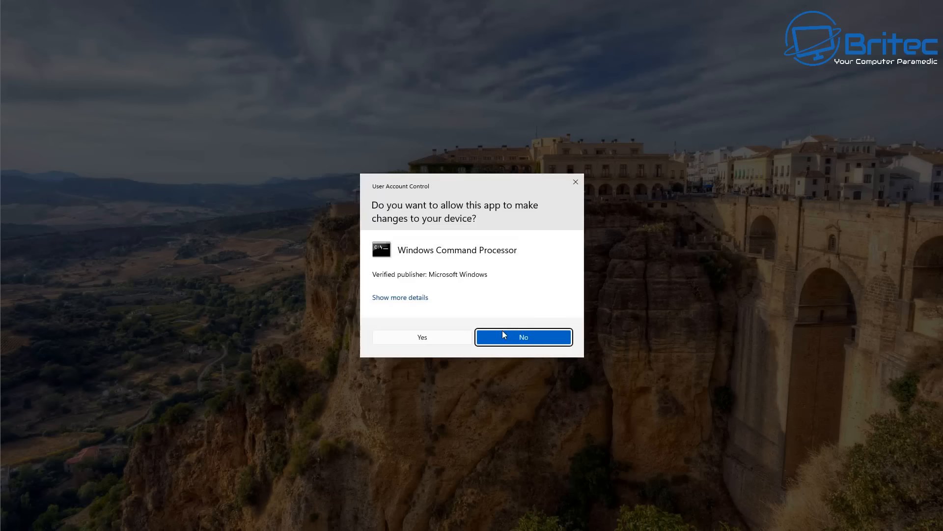
click(422, 339)
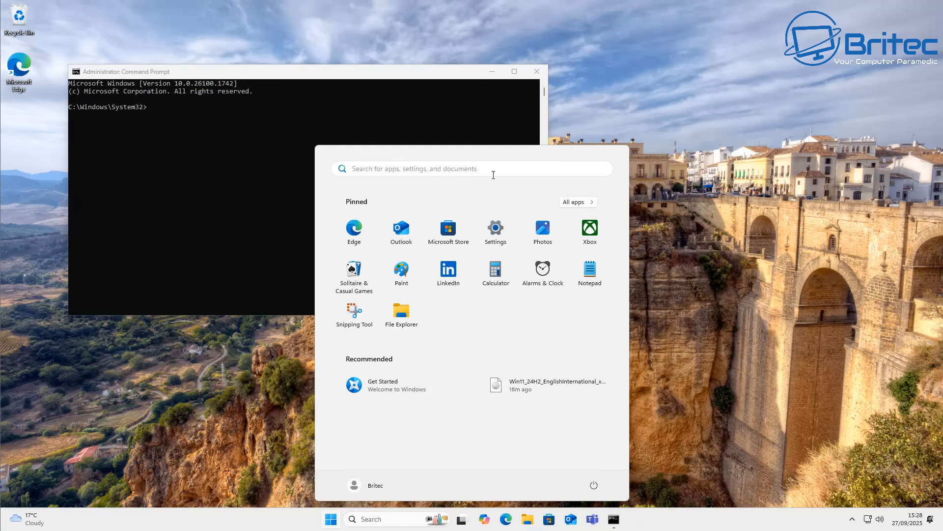
drag(410, 76, 548, 119)
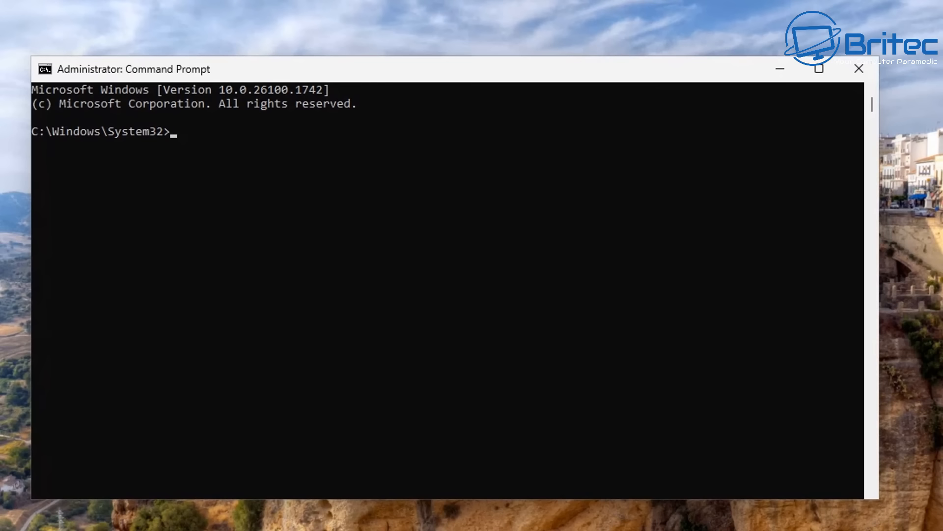
Extend the Windows rollback period to 60 days by running dism /online /set-osuninstallwindow /value:60
text(dism /online)
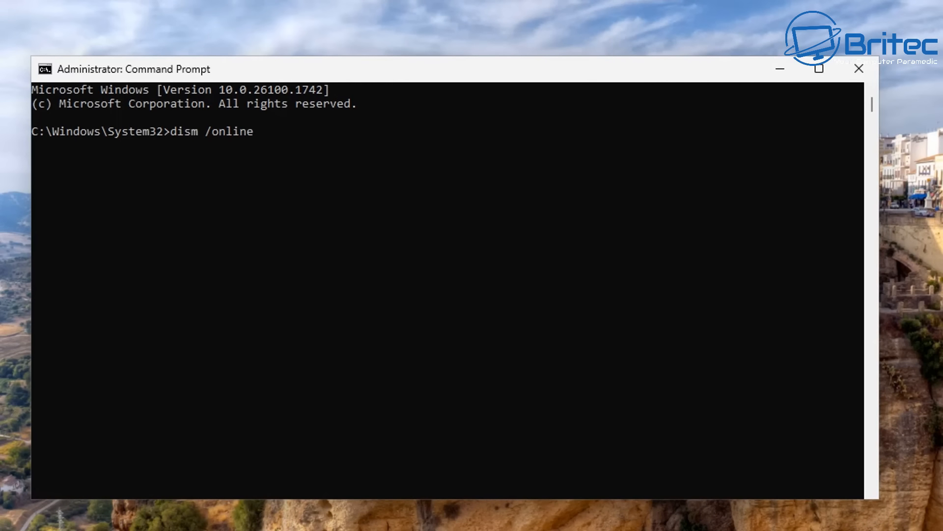
text( /set-osuninstal)
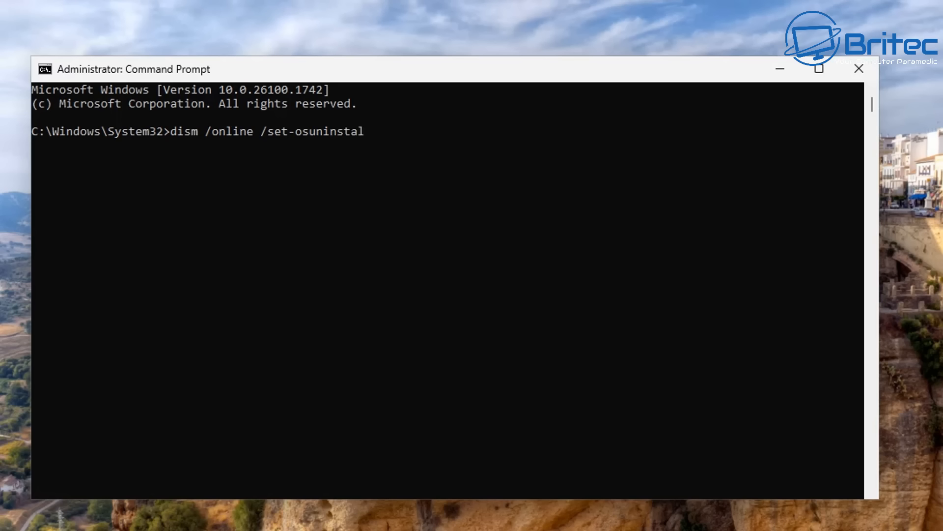
text(lwindow /value)
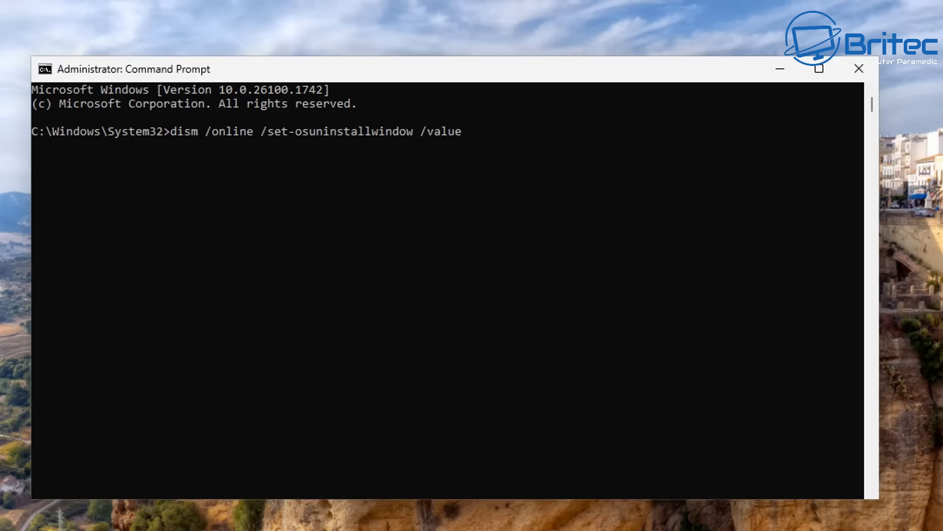
text(:60)
key(Return)
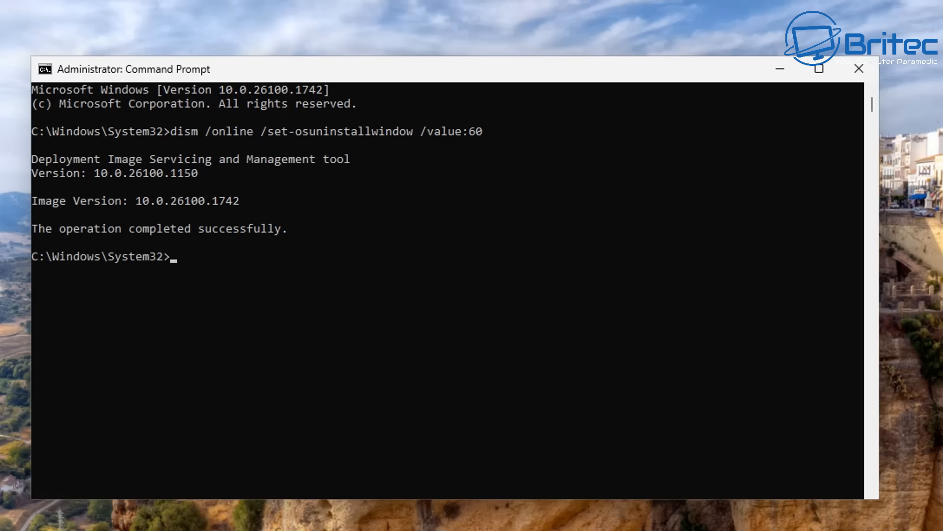